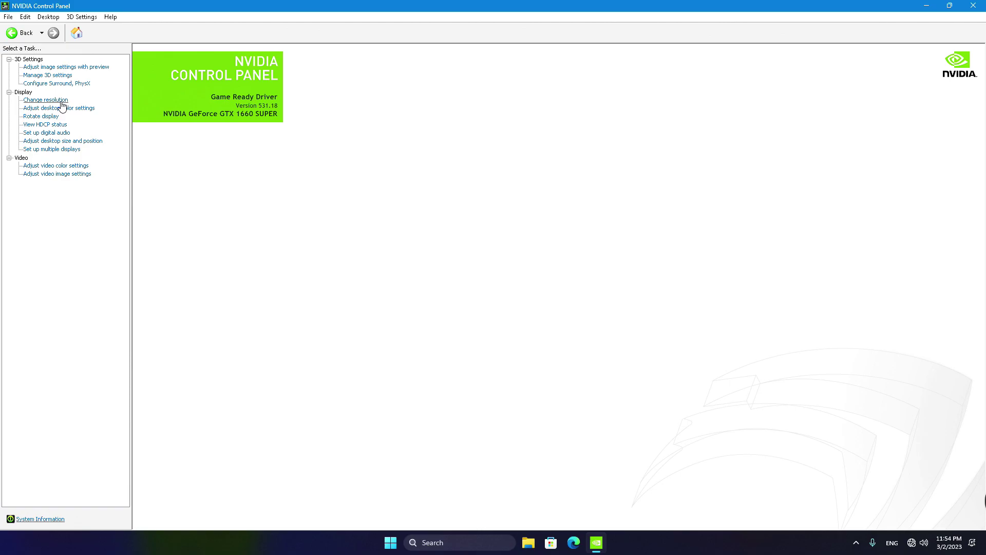
Keep the Acer K272HL at its native 1920 × 1080 resolution at 60Hz
left_click(60, 102)
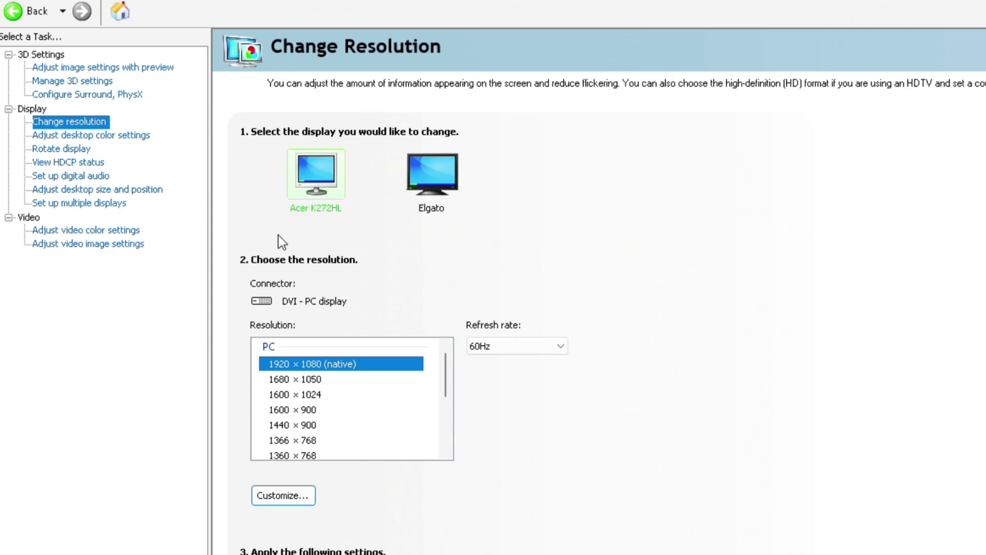
left_click(286, 366)
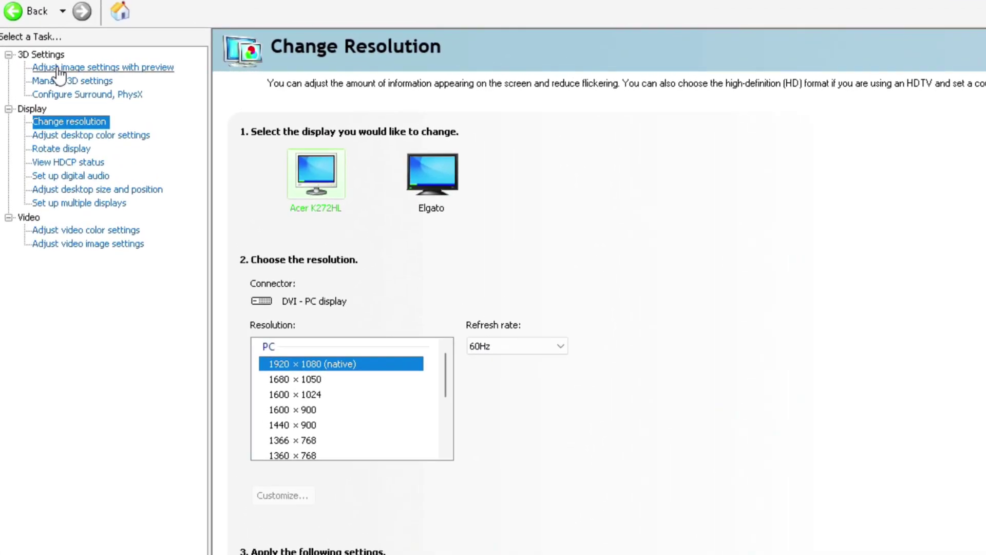
Select God of War (gow.exe) under Manage 3D settings' Program Settings
left_click(142, 69)
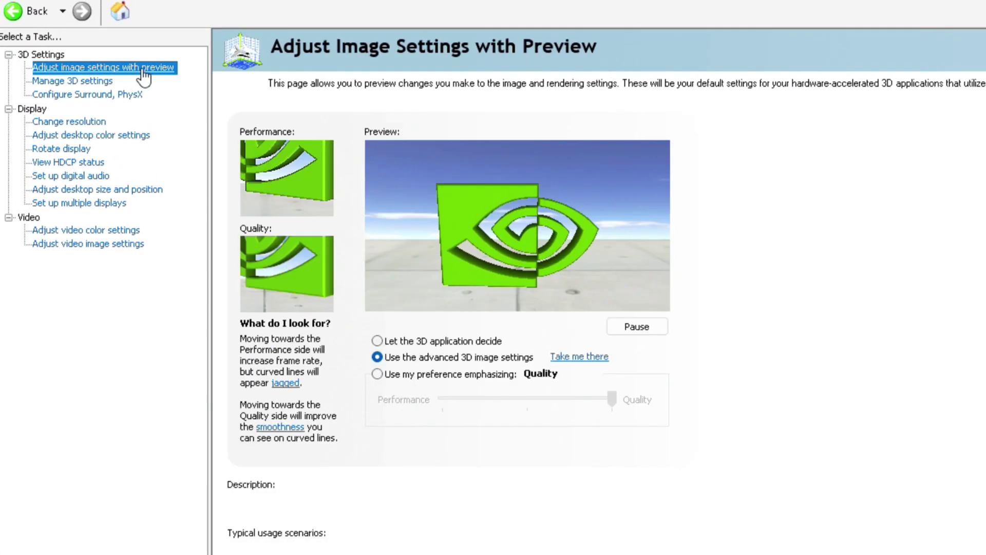
mouse_move(396, 356)
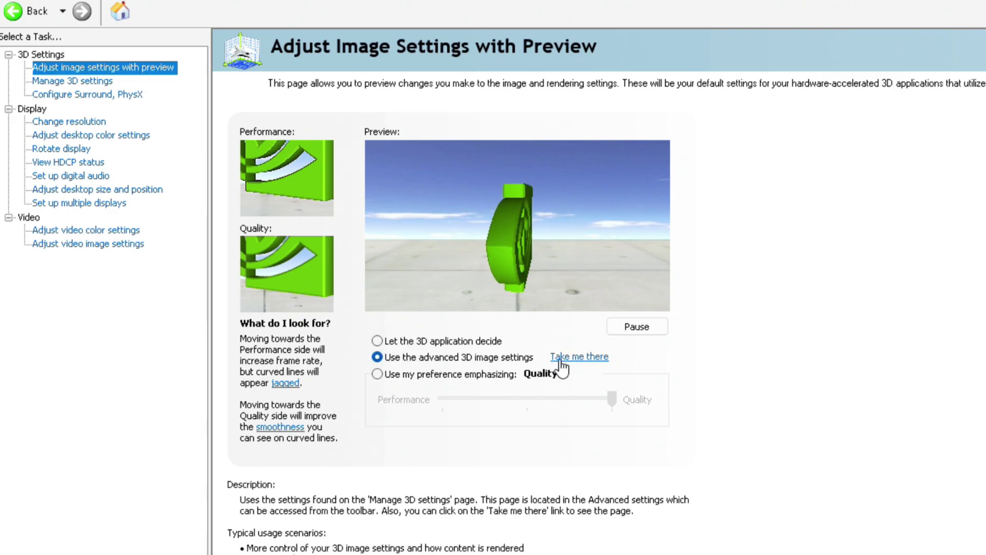
left_click(567, 358)
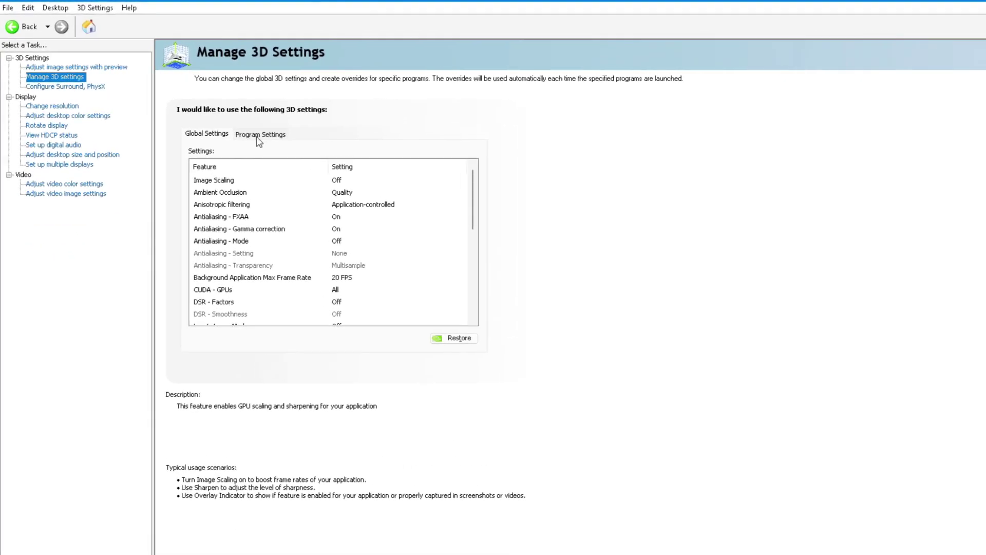
left_click(257, 136)
left_click(241, 164)
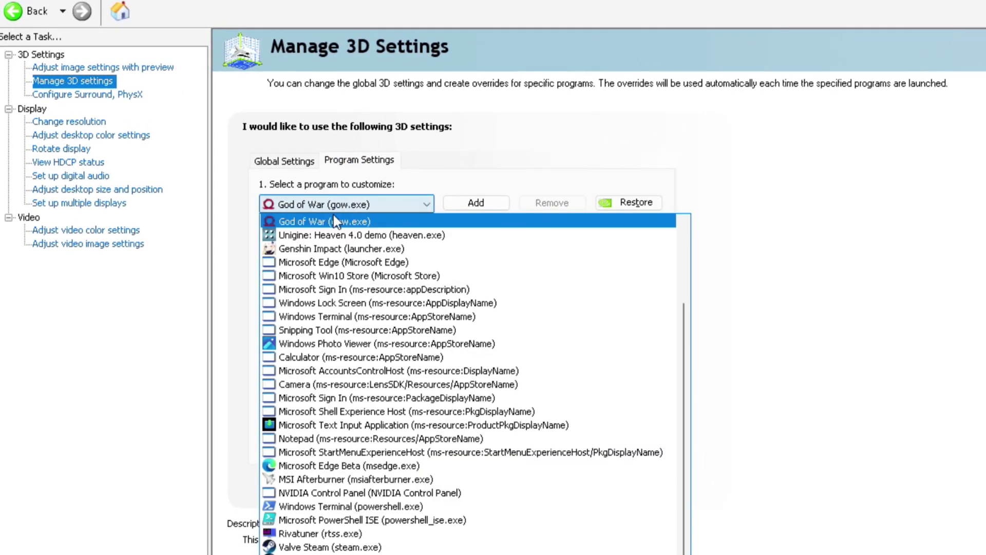
left_click(335, 221)
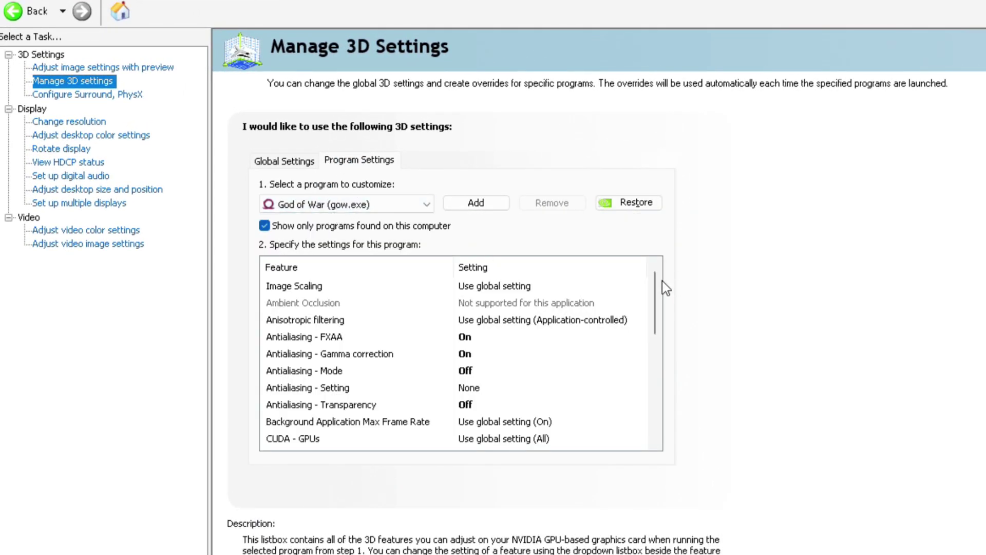
Set Vertical sync to On for gow.exe and apply the changes
left_click_drag(659, 288, 656, 391)
left_click(328, 286)
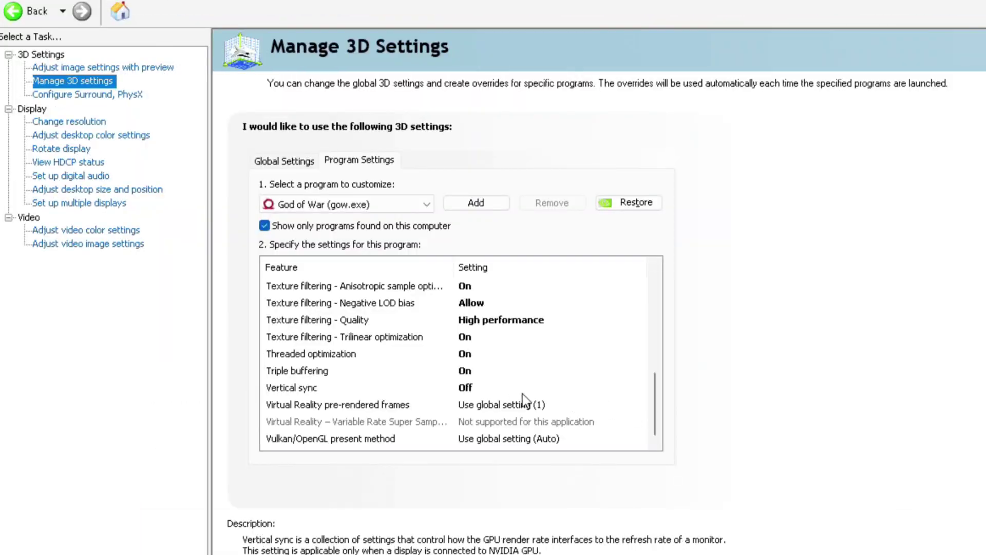
left_click(482, 390)
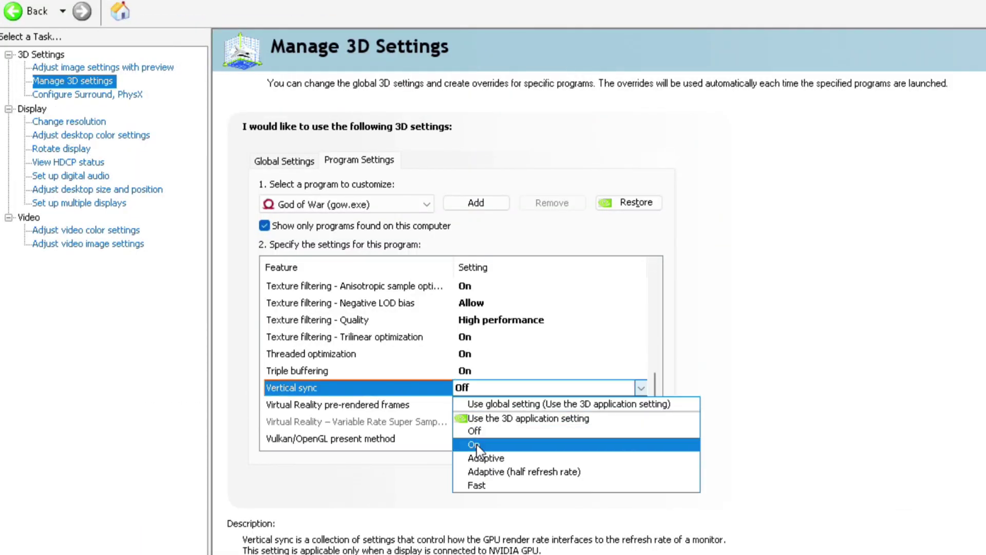
left_click(606, 444)
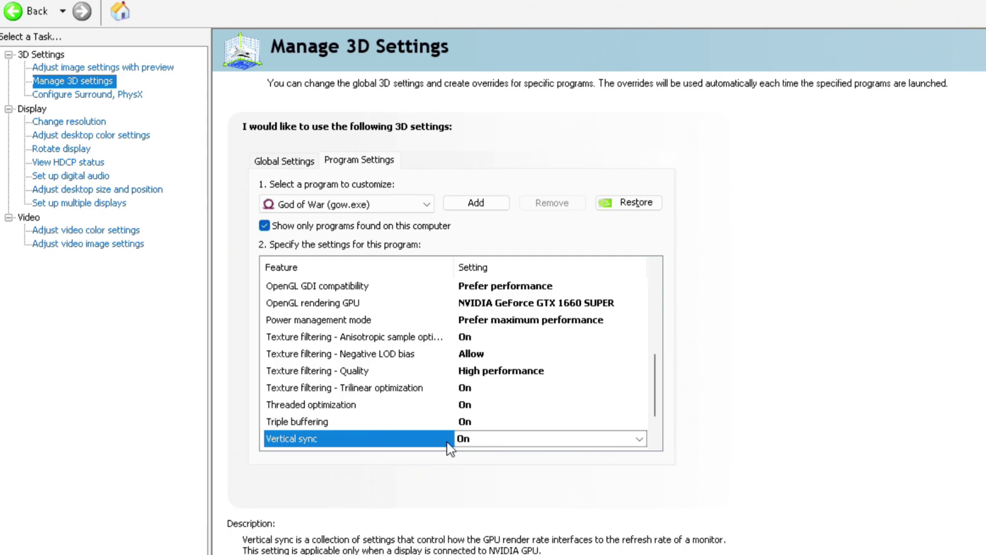
left_click(618, 438)
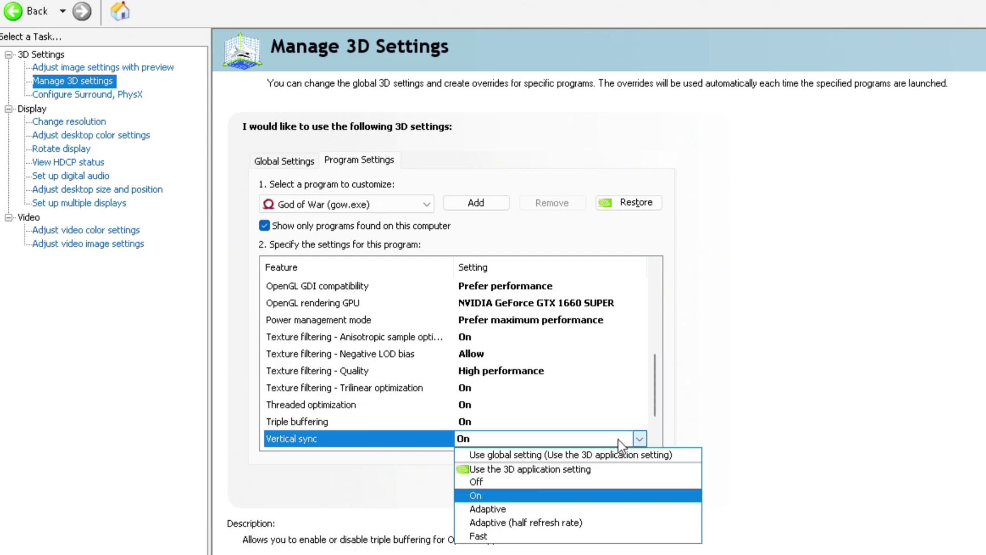
left_click(535, 522)
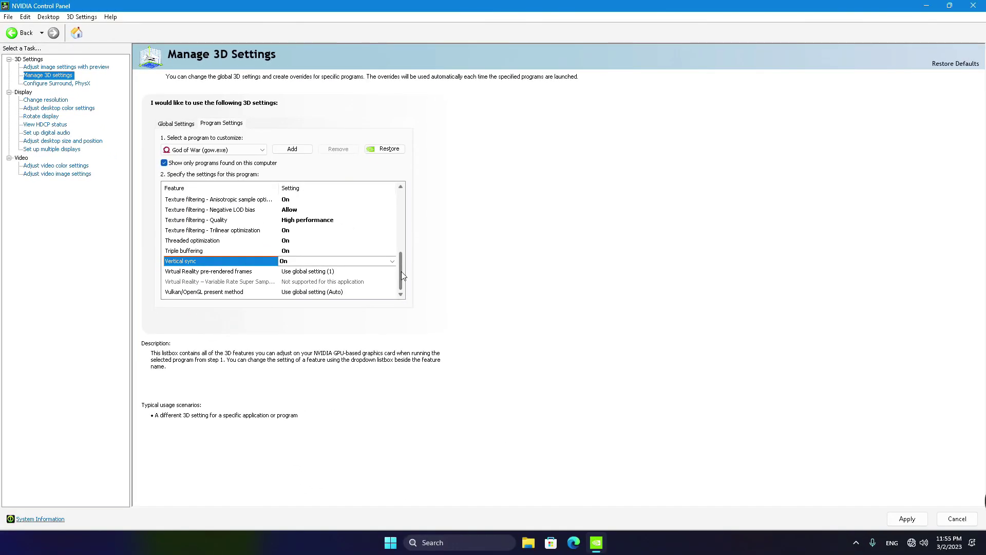
left_click(904, 518)
left_click(535, 285)
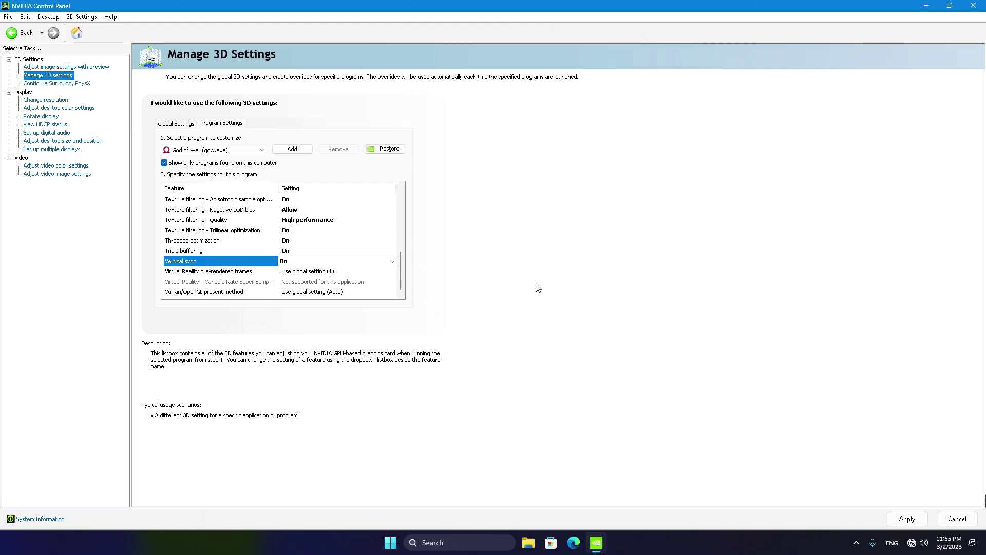
Close NVIDIA Control Panel, review the game's Display and Advanced settings, then go to Graphics
key("alt+F4")
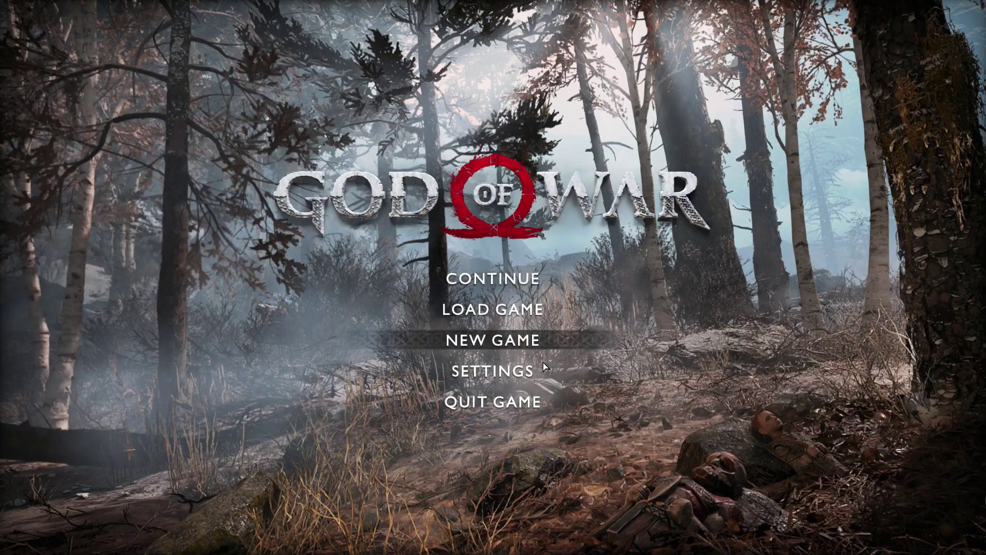
left_click(525, 372)
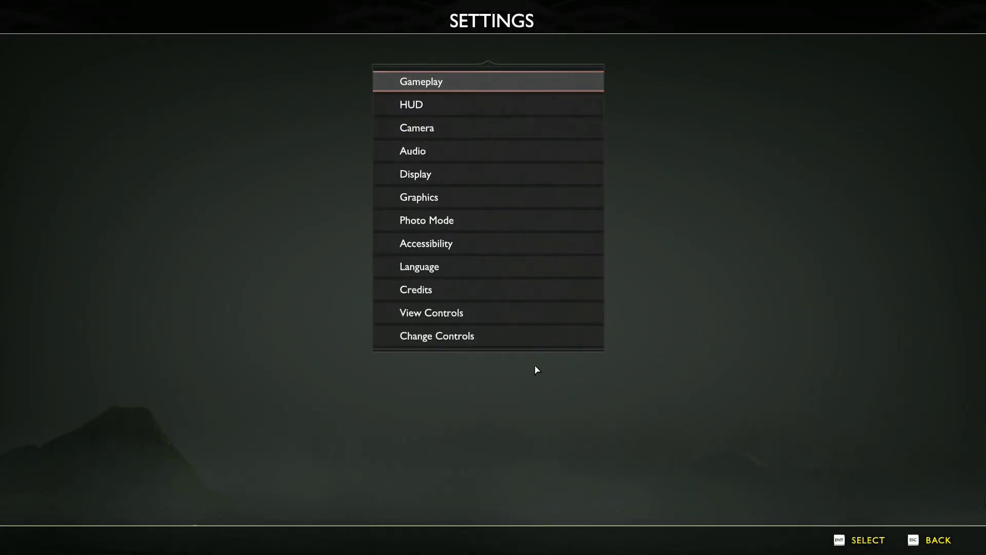
left_click(445, 172)
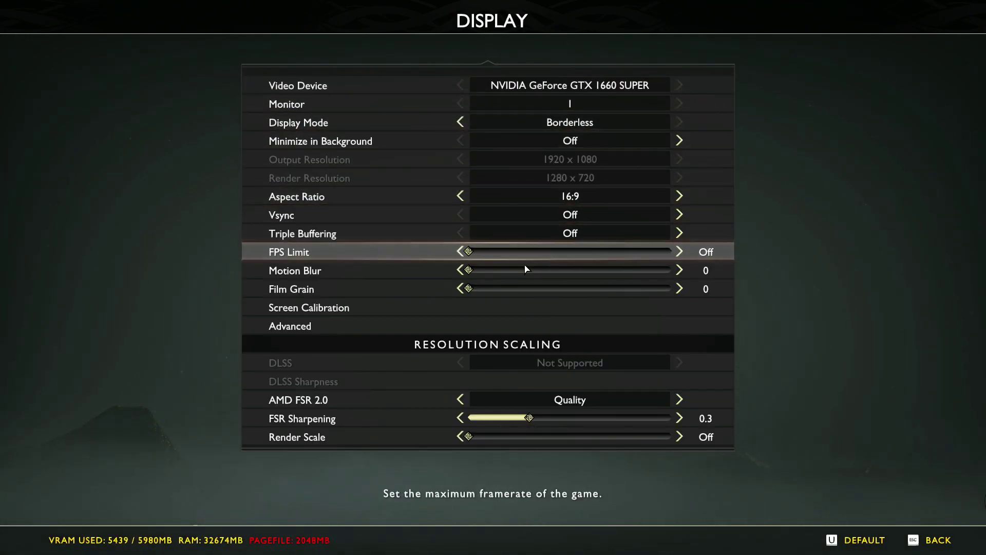
left_click(504, 325)
key("Escape")
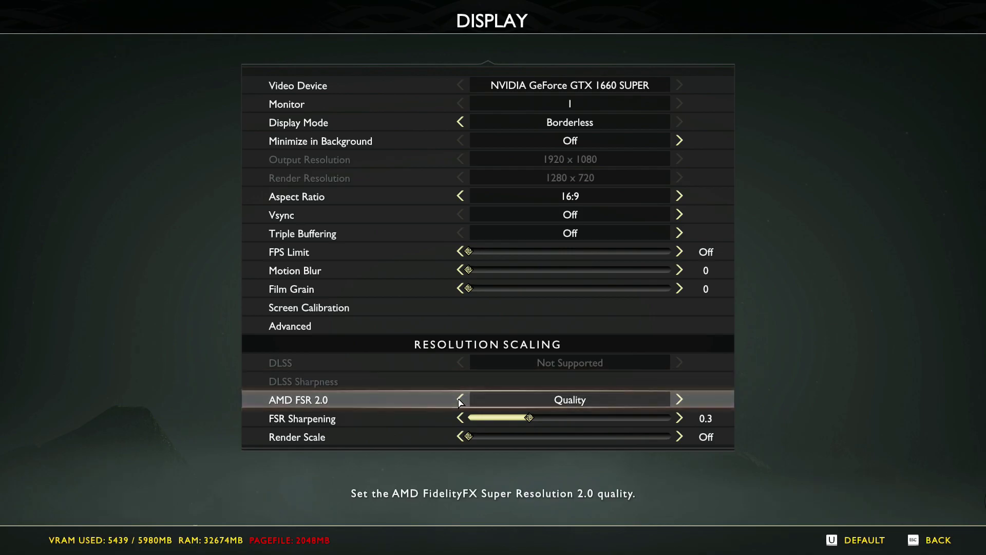
key("Escape")
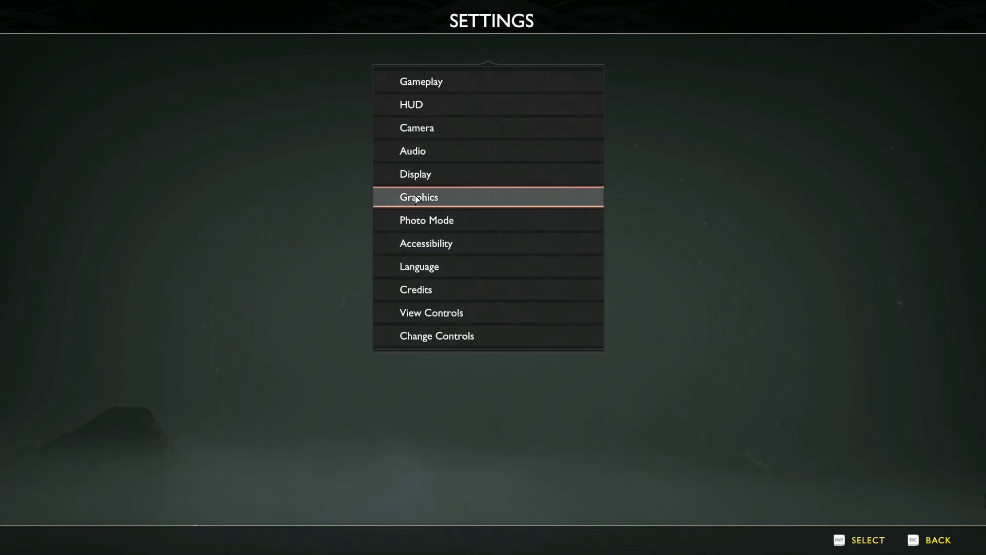
left_click(414, 196)
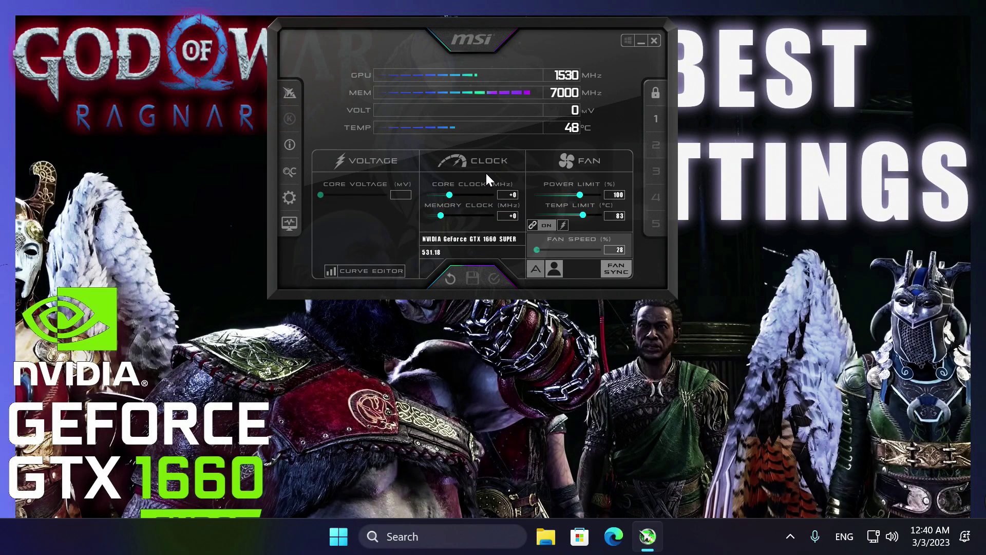
Apply power limit 120%, core clock +120 and memory clock +1000 to the GTX 1660 SUPER
left_click_drag(579, 193, 600, 195)
type("120")
key("Return")
left_click(512, 216)
type("1000")
key("Return")
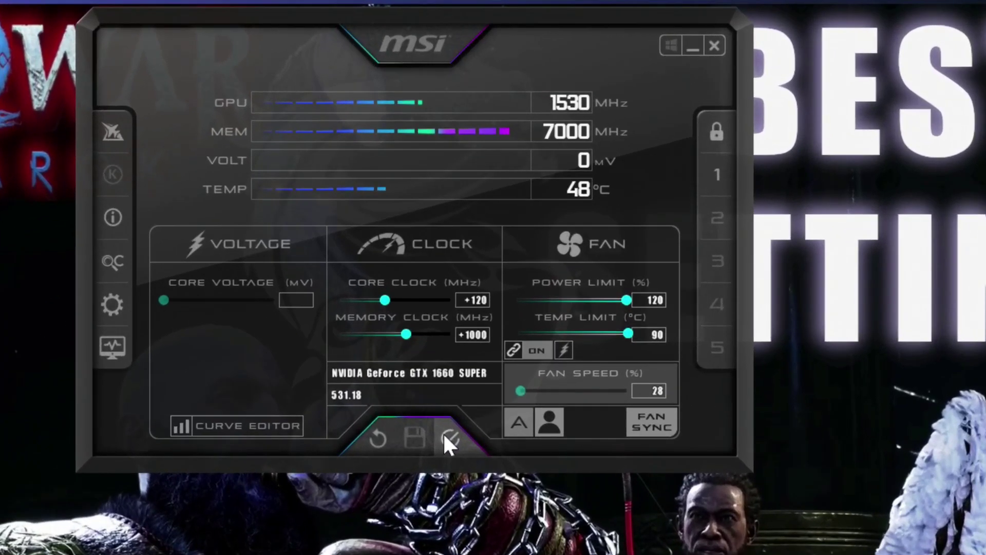
left_click(493, 277)
left_click(444, 437)
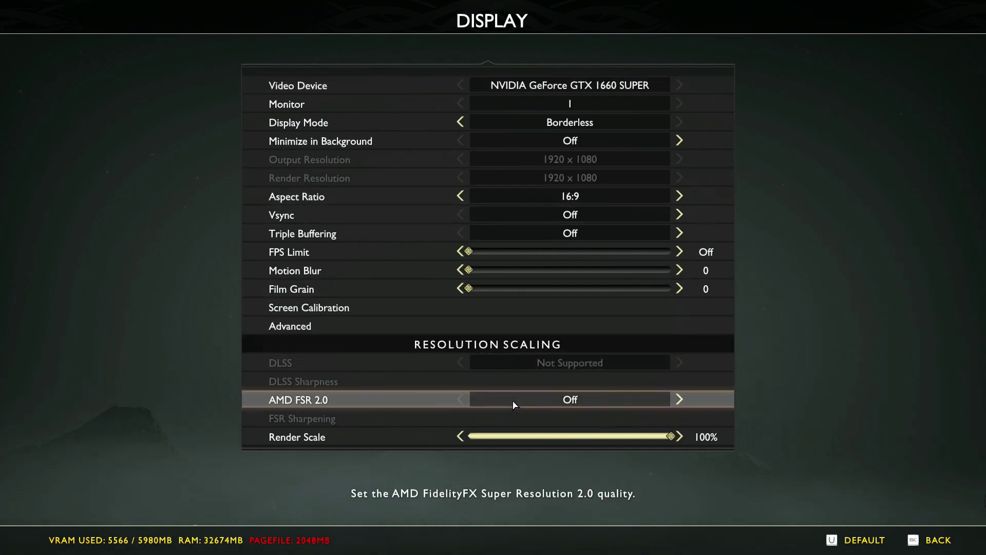
Switch AMD FSR 2.0 from Off to Quality and look over the Graphics settings
left_click(679, 399)
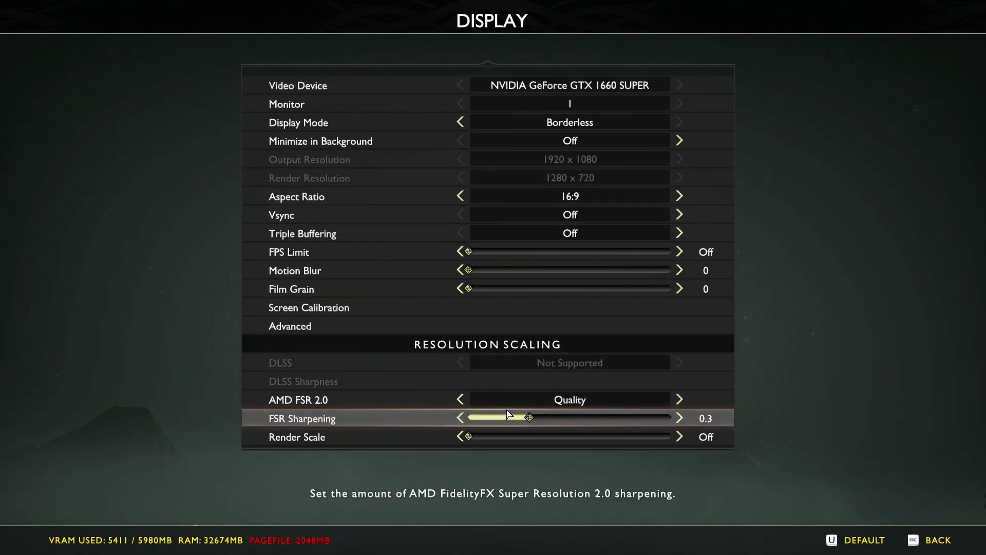
key("Escape")
key("Escape")
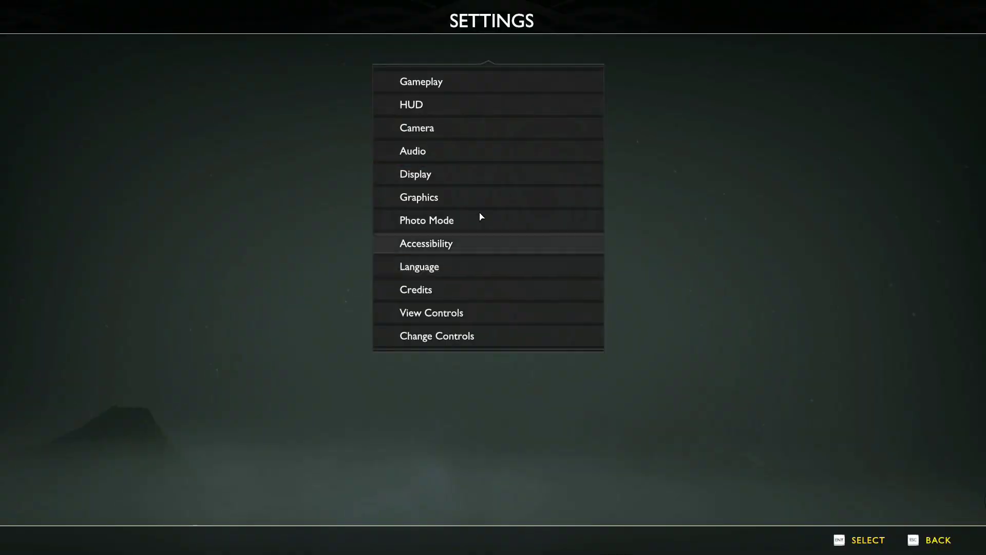
left_click(416, 199)
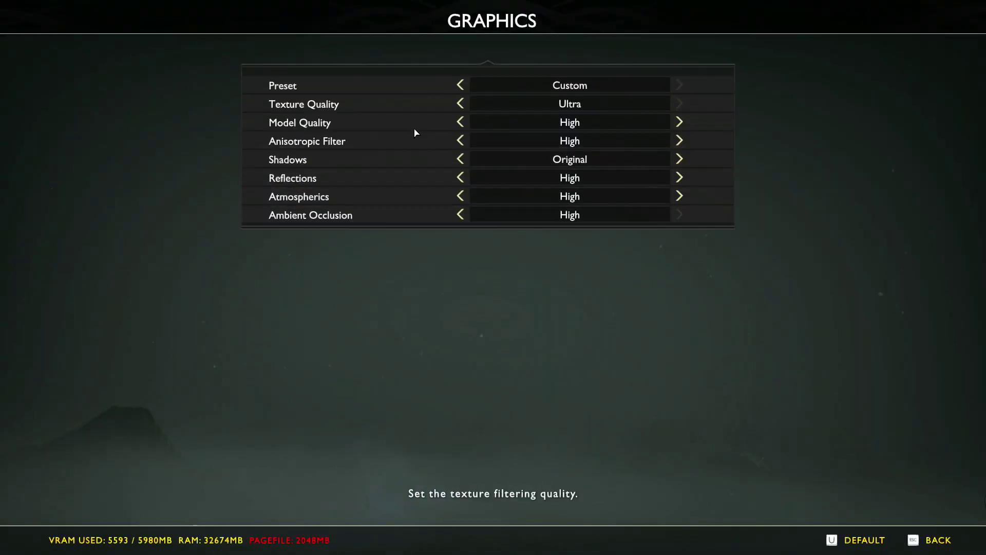
mouse_move(675, 160)
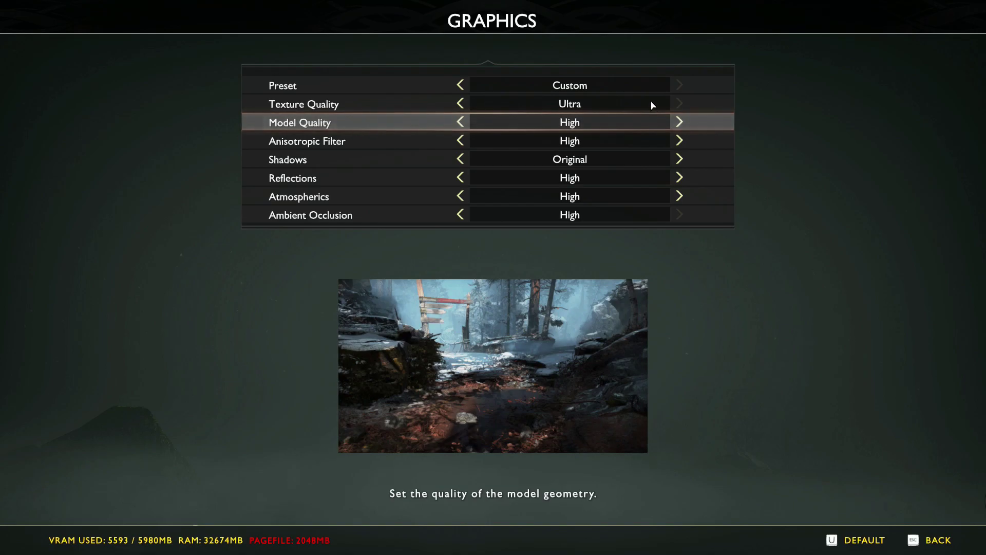
key("Escape")
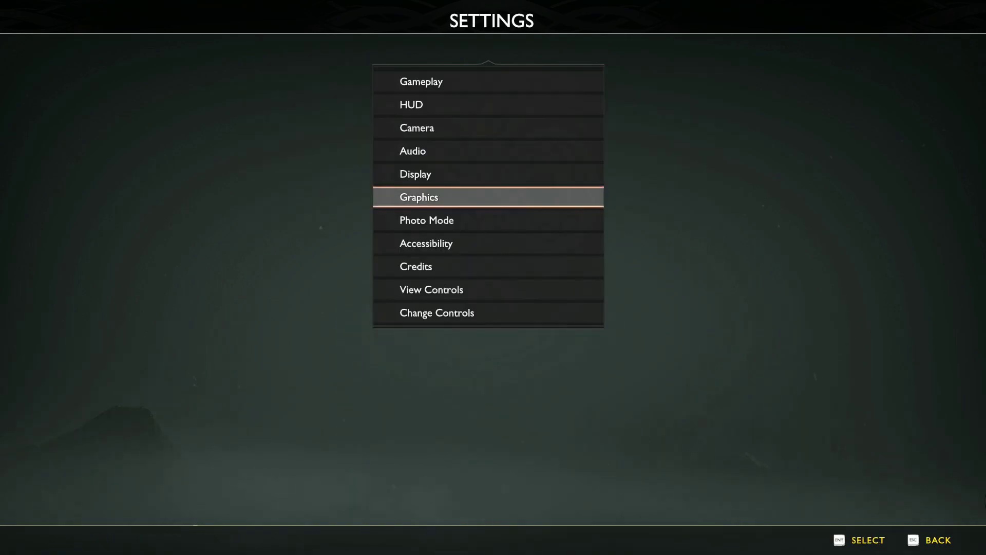
Recheck AMD FSR 2.0 at Quality with 0.3 sharpening and return to Settings
left_click(451, 181)
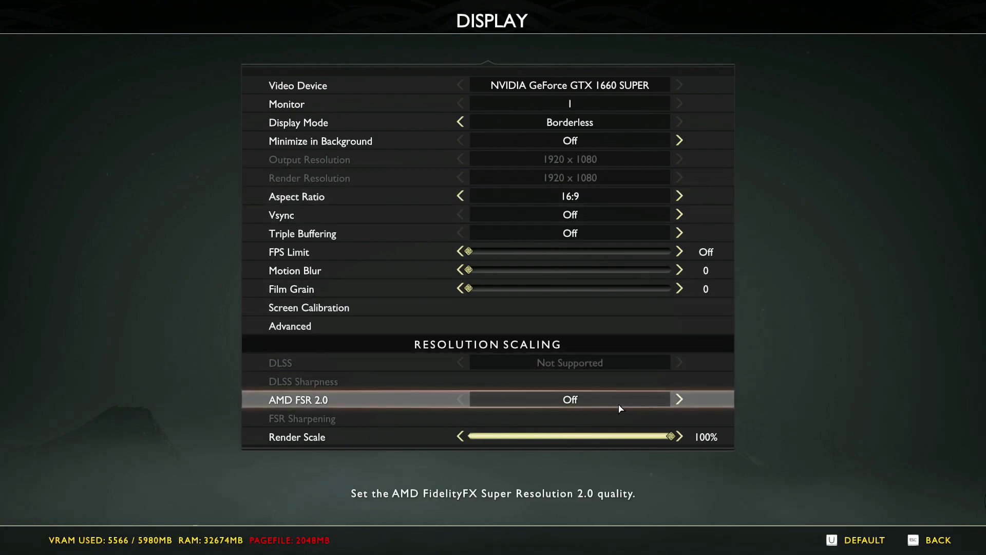
left_click(678, 399)
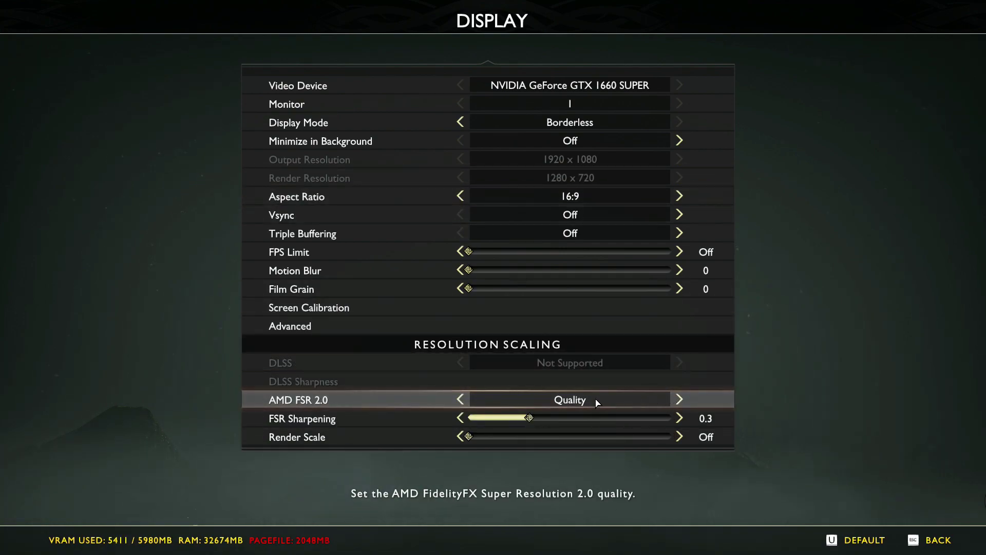
key("Escape")
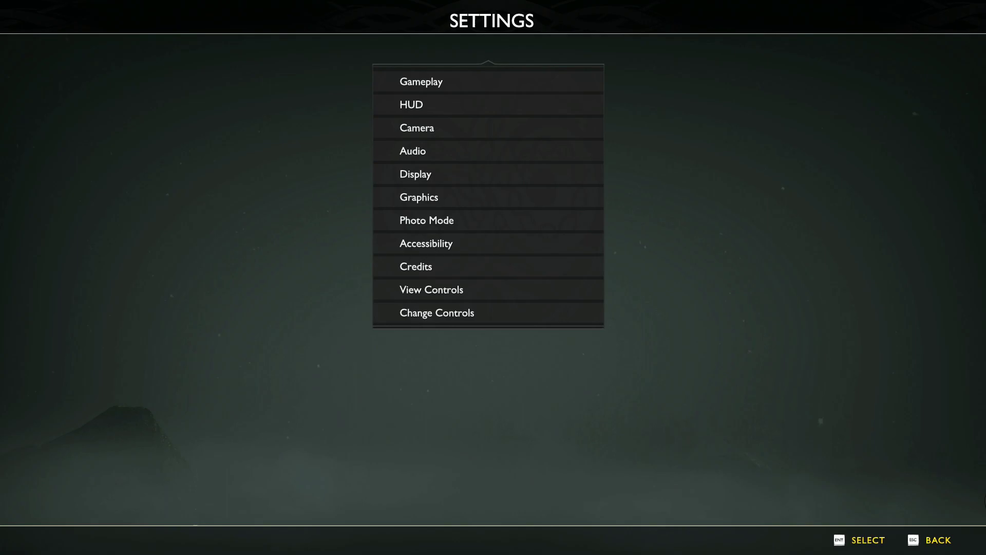
Search 'nexus mods god of war ragnarok' and list the game's all-time popular Nexus mods
key("Escape")
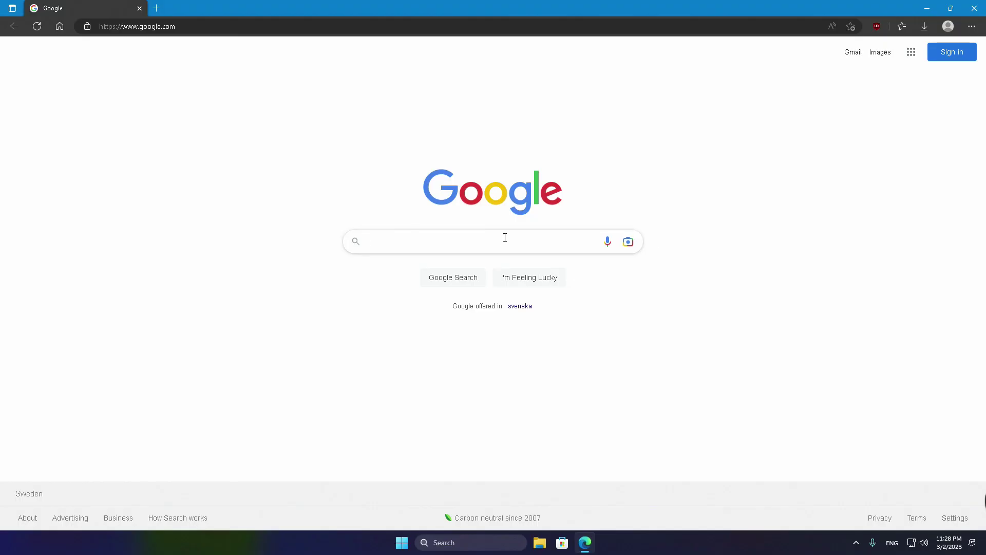
type("nexus mods god of war ragnarok")
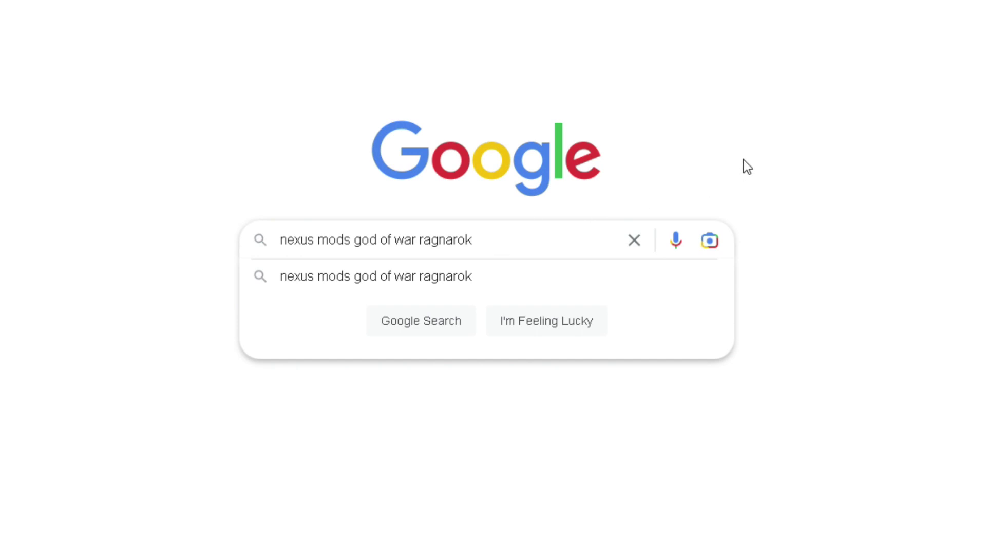
left_click(421, 322)
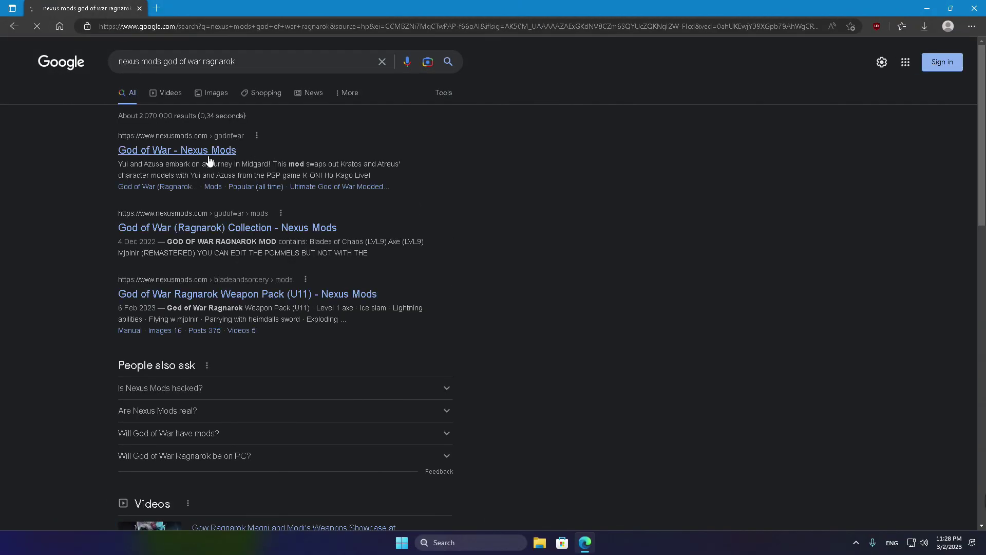
left_click(154, 150)
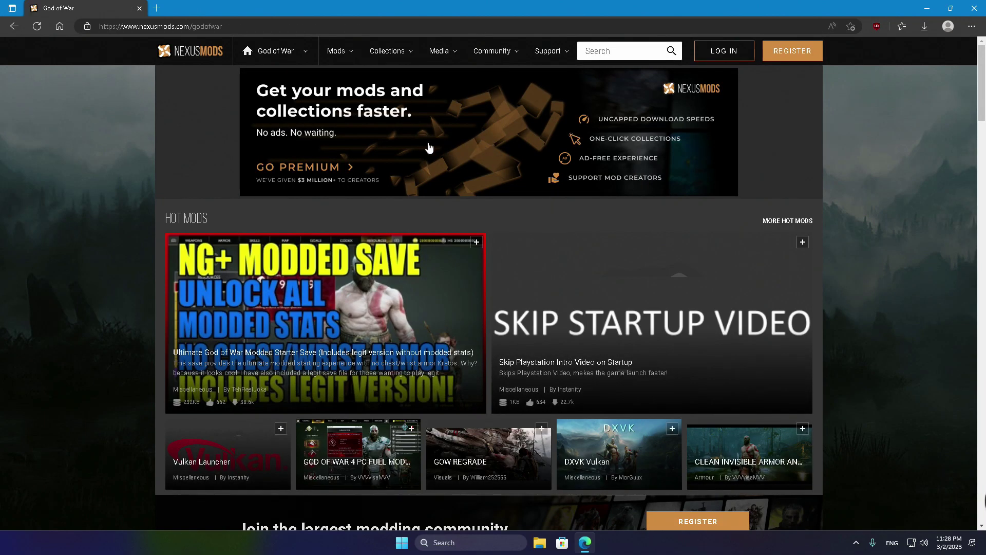
scroll(226, 171, "down", 1)
scroll(226, 171, "down", 4)
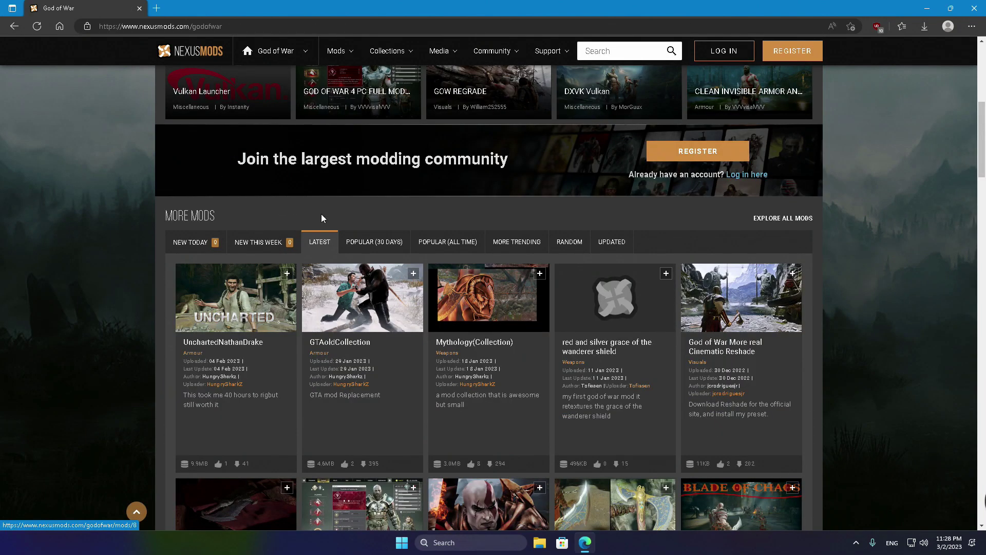
left_click(425, 246)
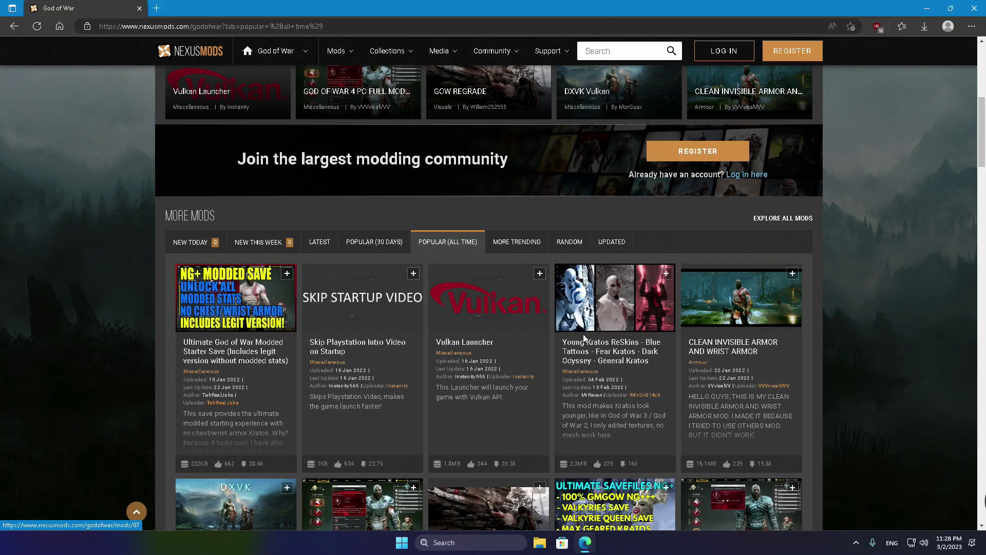
Open GOW REGRADE's files and start the manual download of GOD_OF_WAR_REGRADE_PLUS
scroll(651, 349, "down", 2)
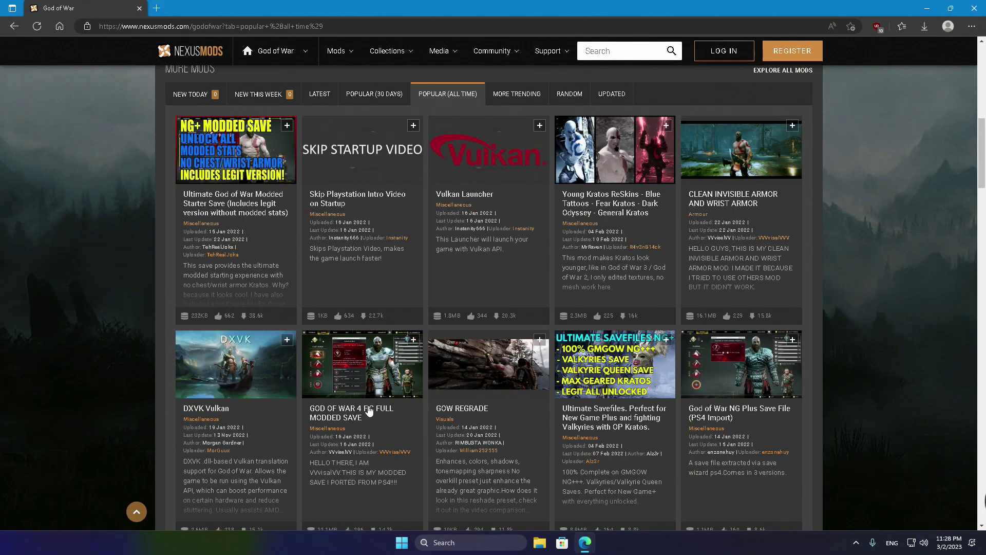
scroll(488, 409, "down", 3)
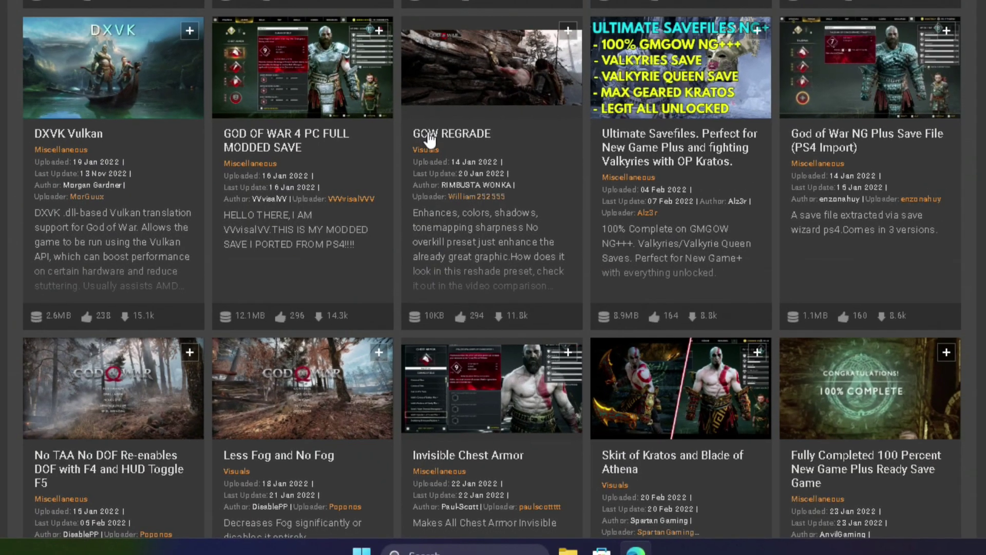
left_click(420, 96)
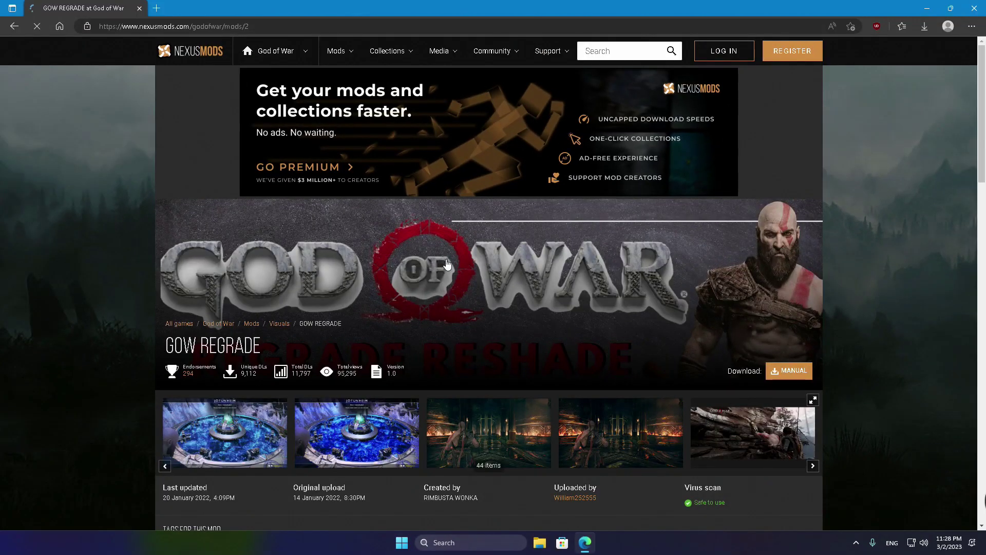
scroll(372, 259, "down", 4)
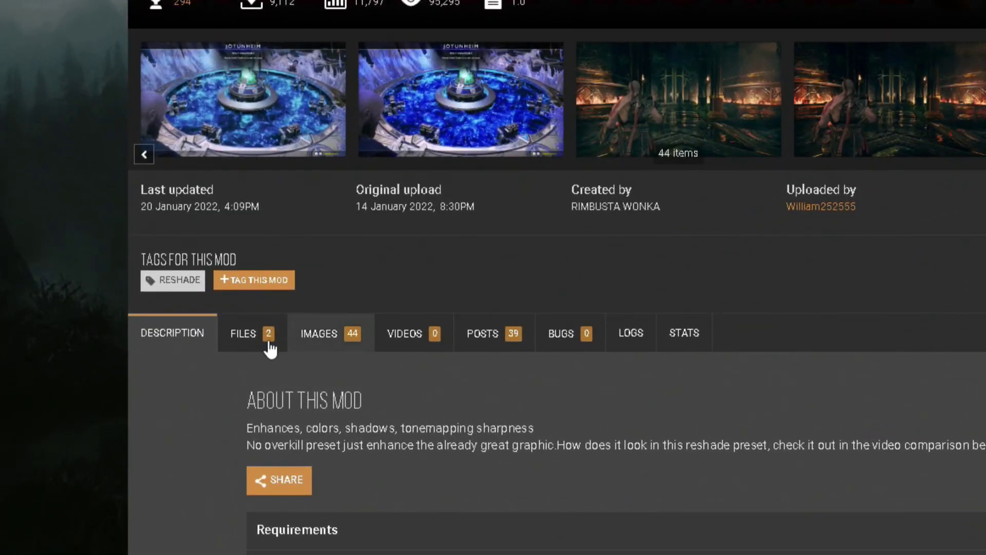
left_click(228, 386)
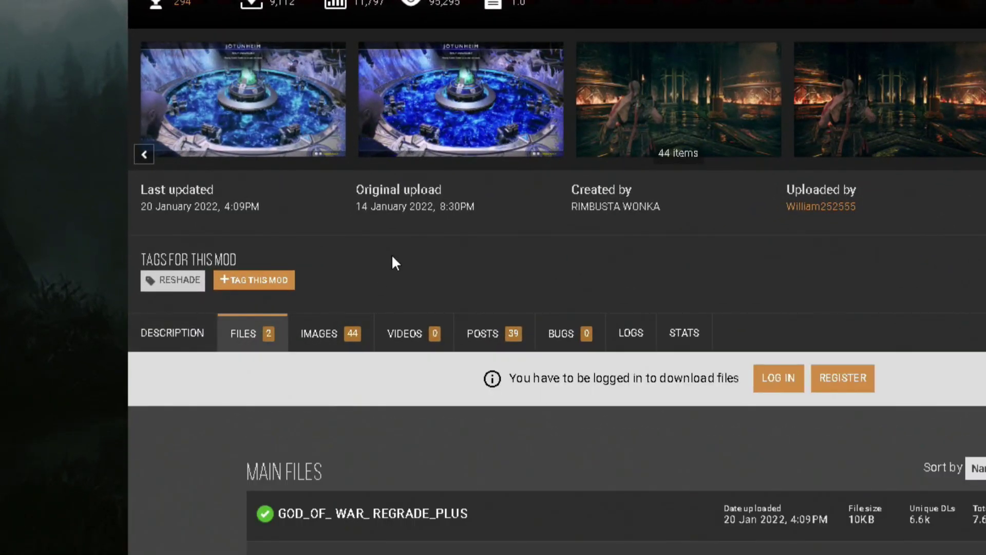
scroll(392, 259, "down", 3)
left_click(550, 368)
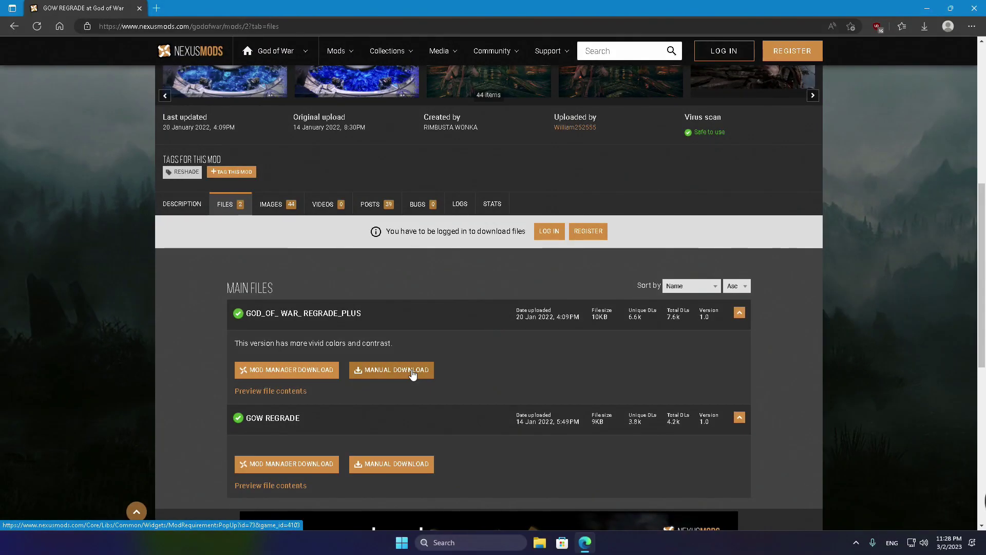
Download the ReShade 5.7.0 installer, then resume the REGRADE_PLUS download on Nexus Mods
left_click(552, 369)
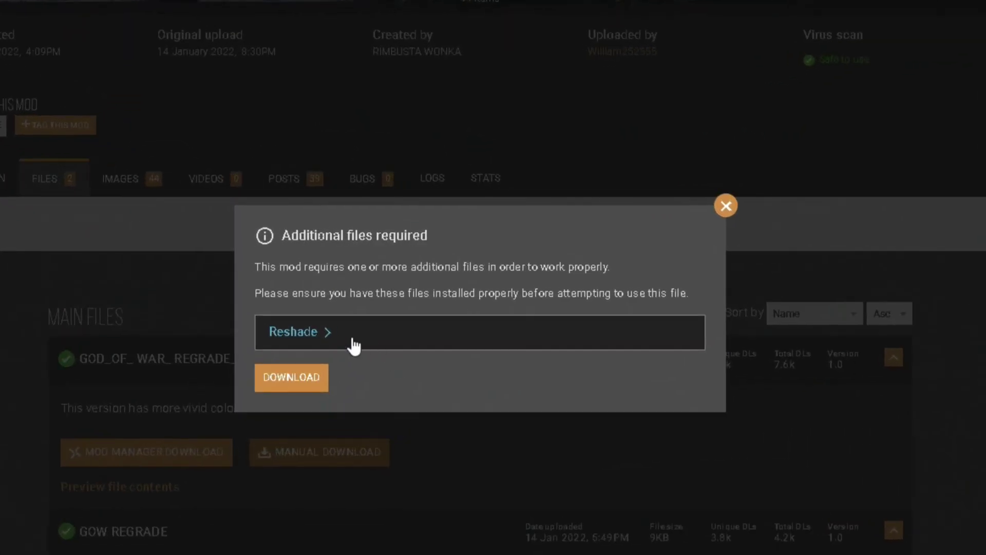
left_click(323, 334)
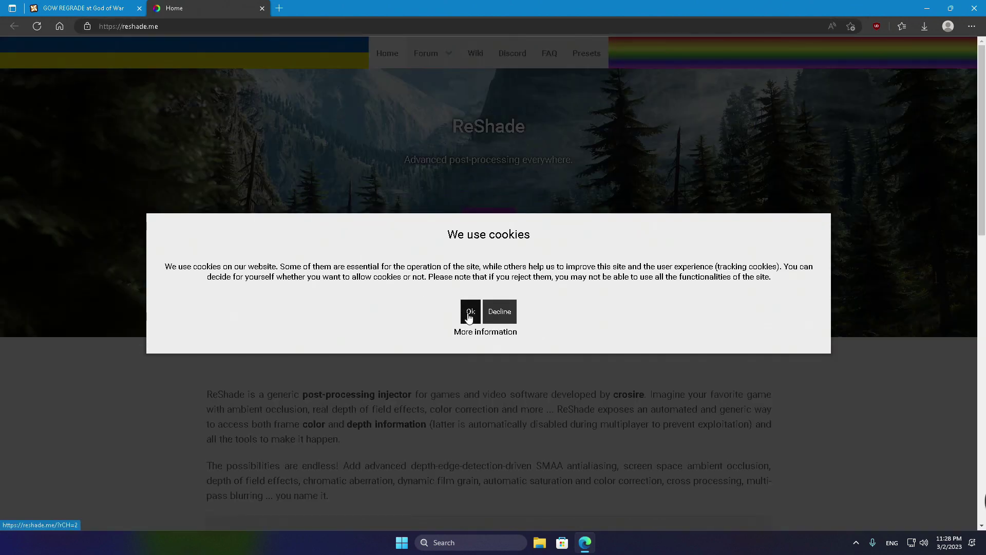
left_click(468, 315)
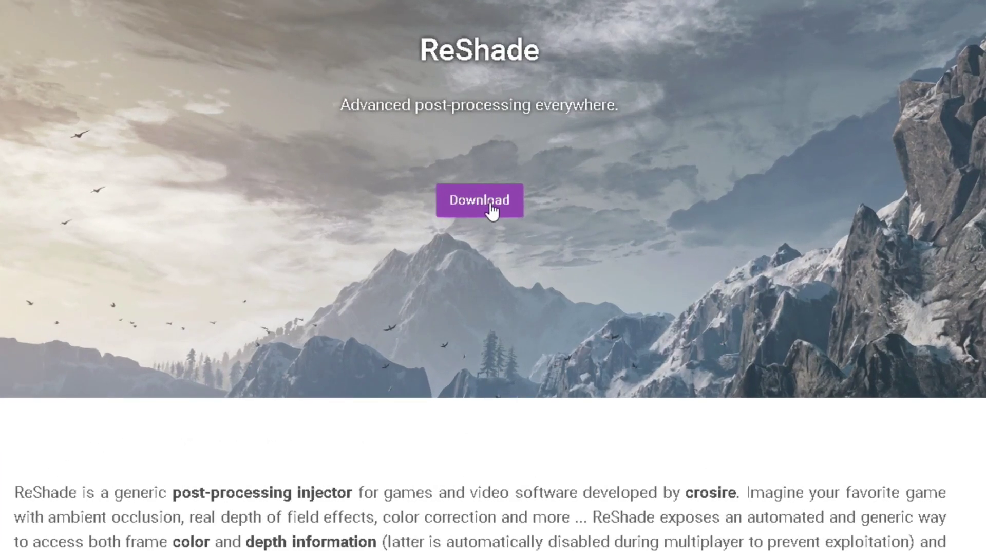
left_click(490, 206)
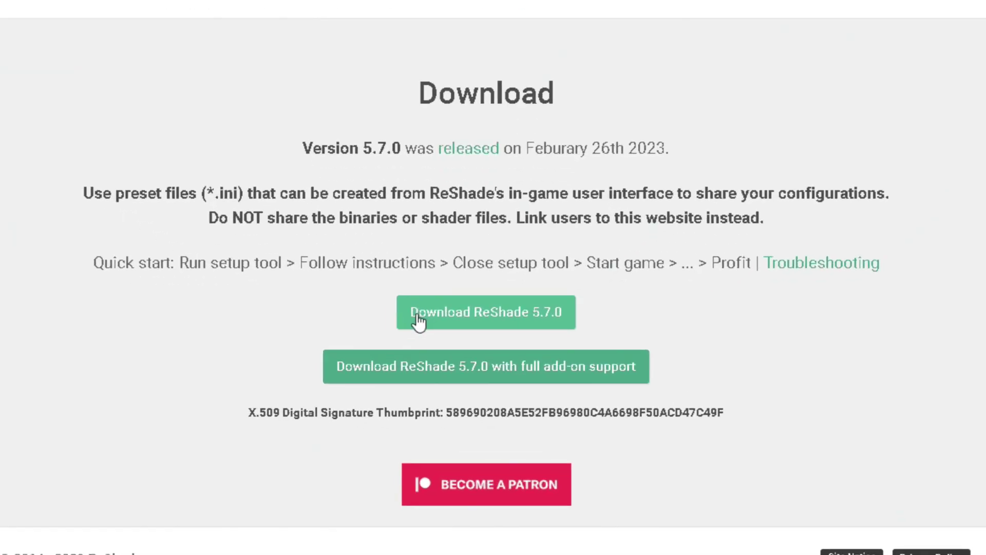
left_click(418, 321)
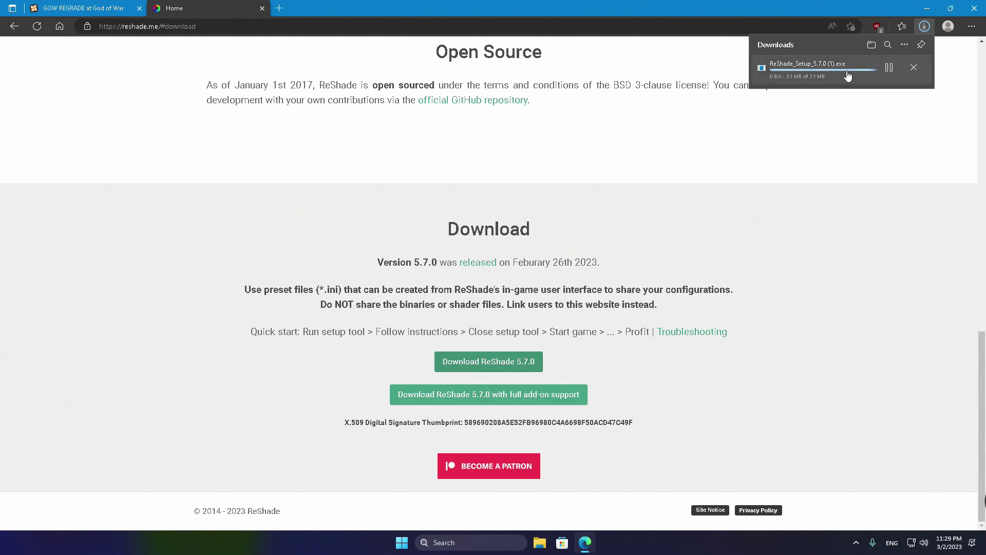
left_click(76, 8)
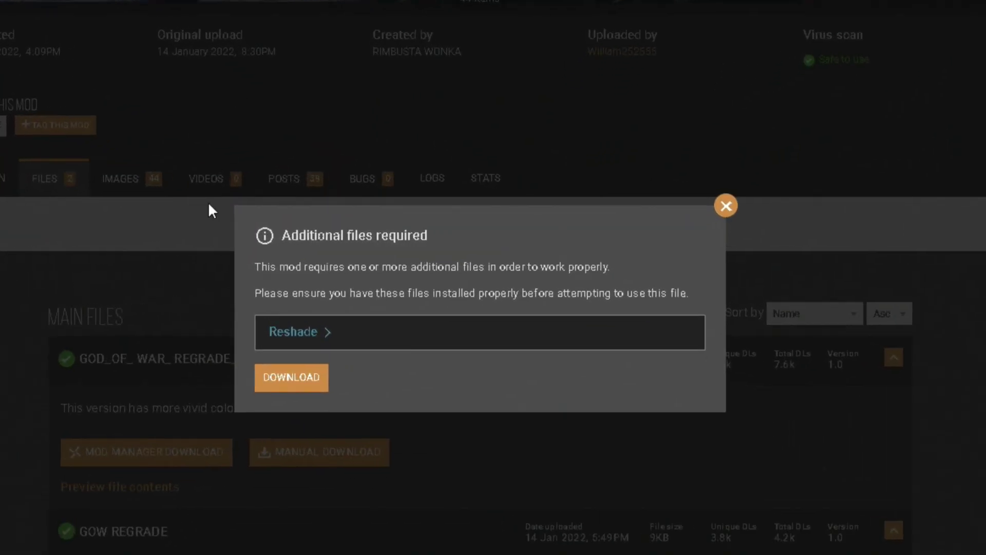
left_click(289, 378)
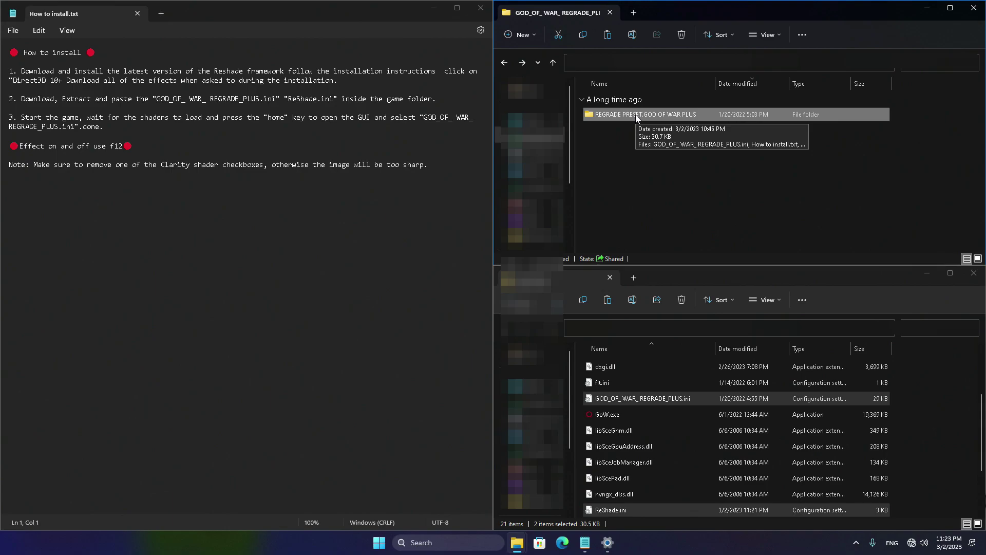
Move GOD_OF_WAR_REGRADE_PLUS.ini and ReShade.ini from REGRADE PRESET into the God of War folder
double_click(636, 115)
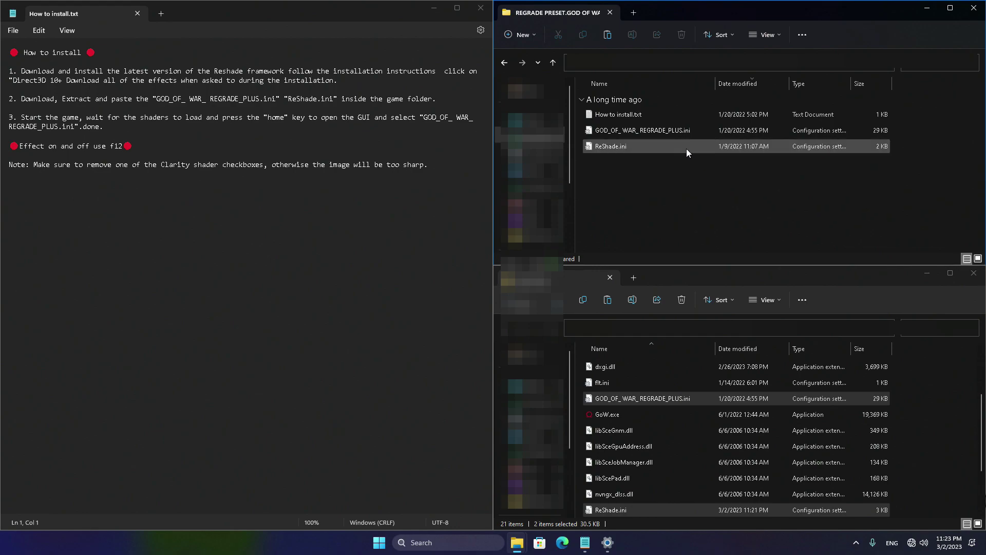
left_click(653, 130)
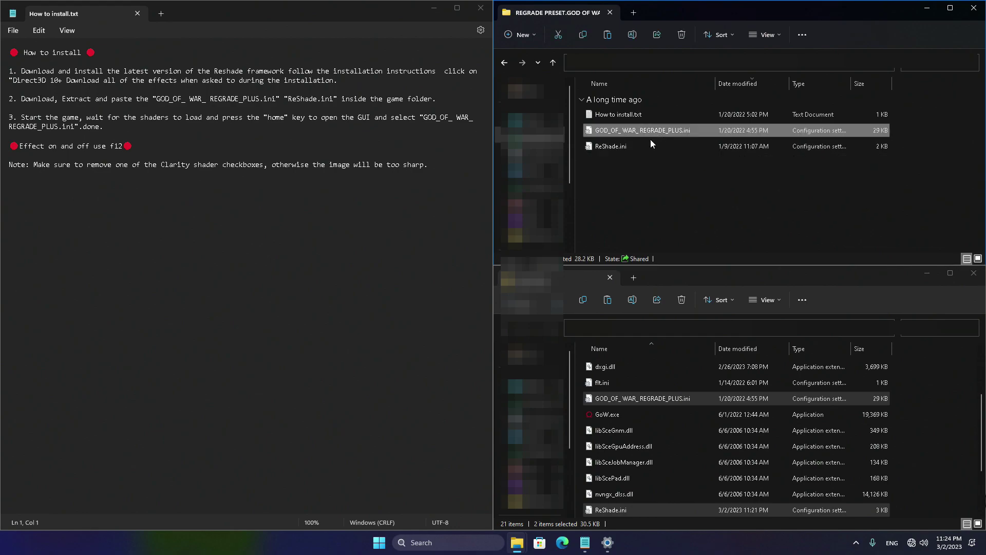
left_click(642, 146, "ctrl")
left_click(623, 143, "ctrl")
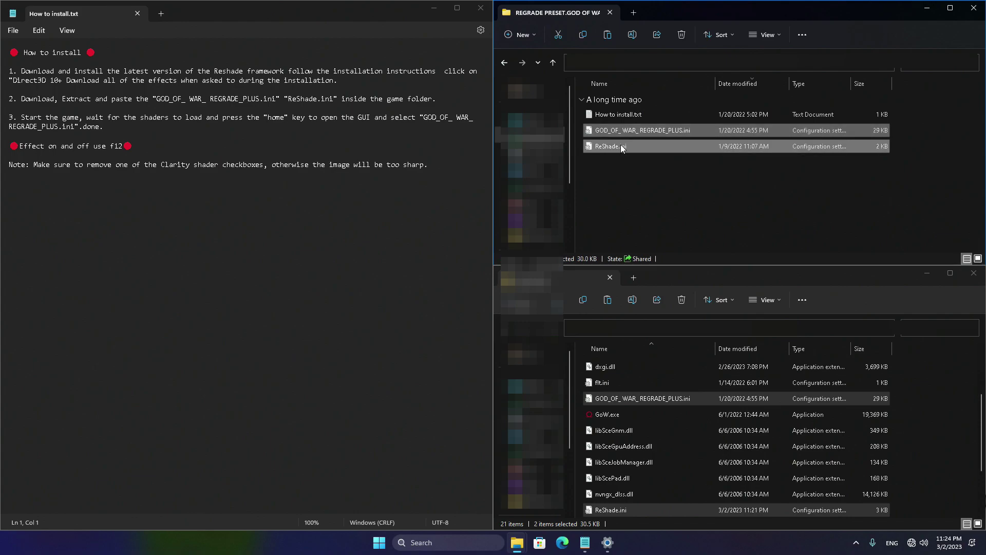
left_click_drag(619, 147, 646, 391)
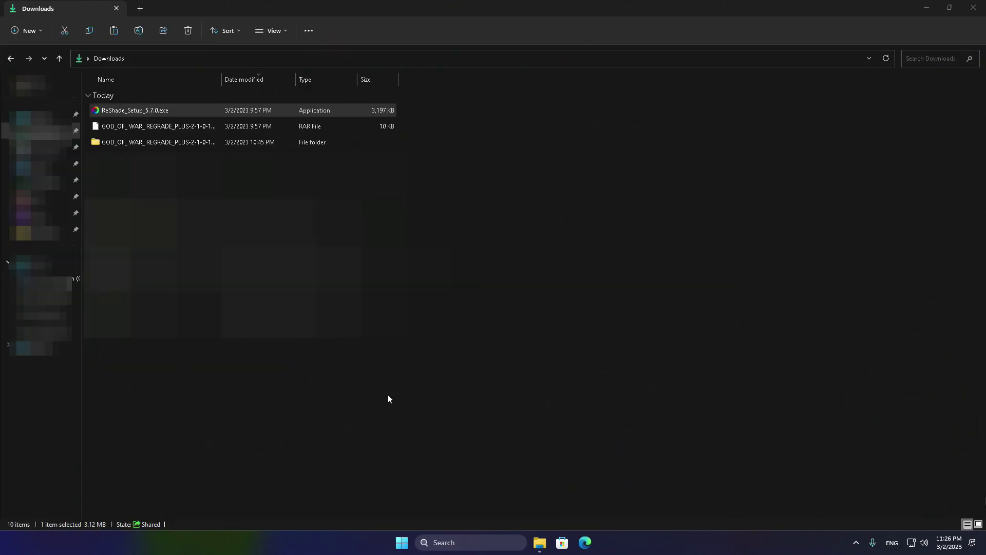
Run ReShade 5.7.0 setup for GoW.exe with DirectX 10/11/12 and install it
double_click(156, 112)
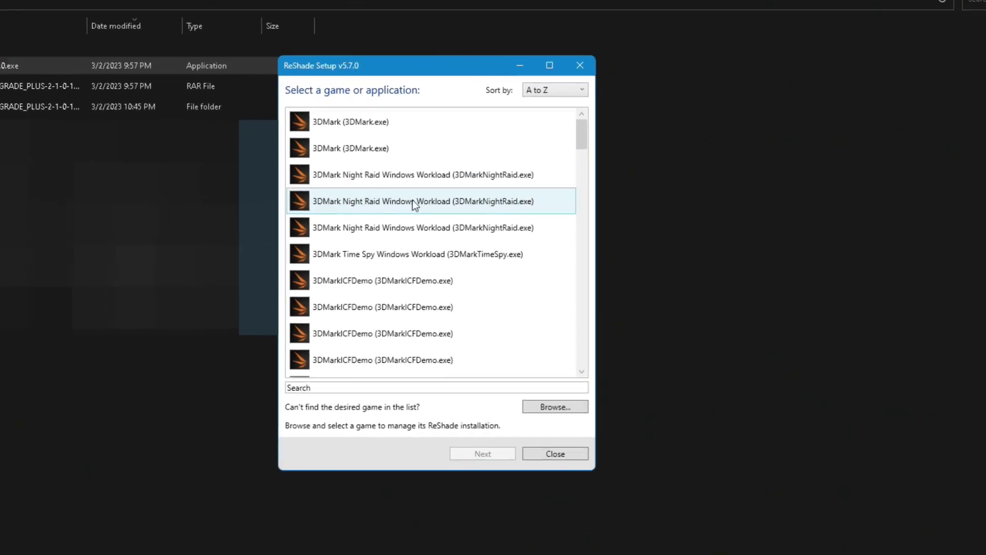
left_click(549, 406)
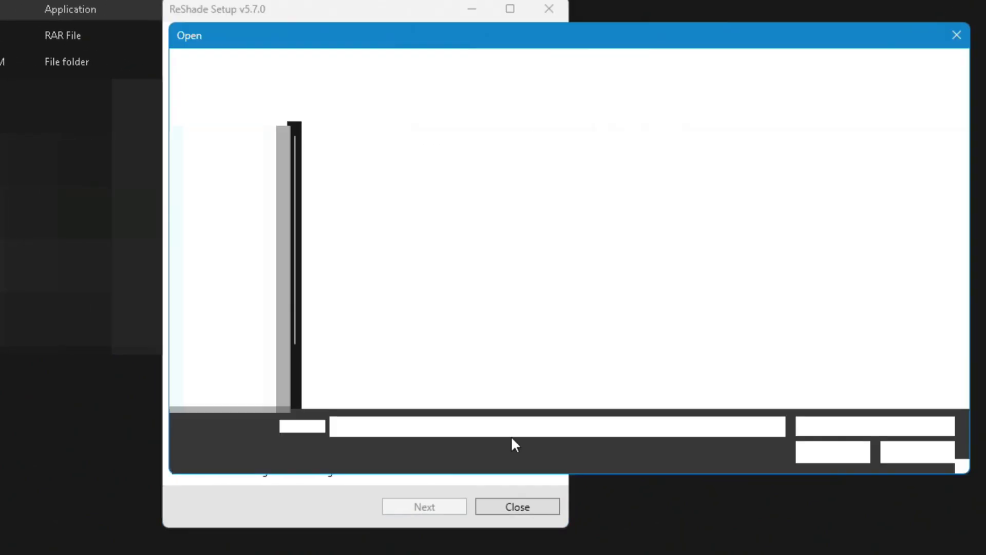
left_click(360, 262)
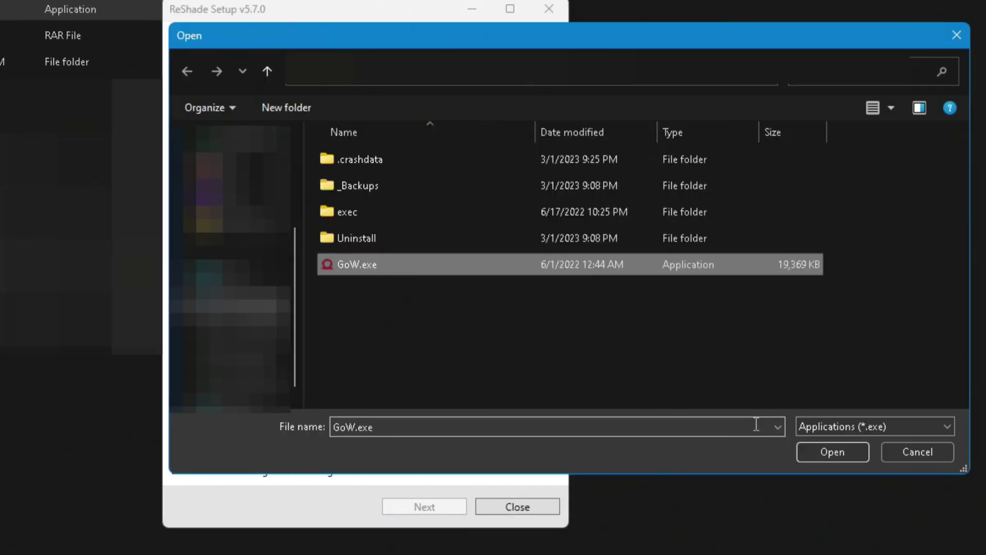
left_click(828, 452)
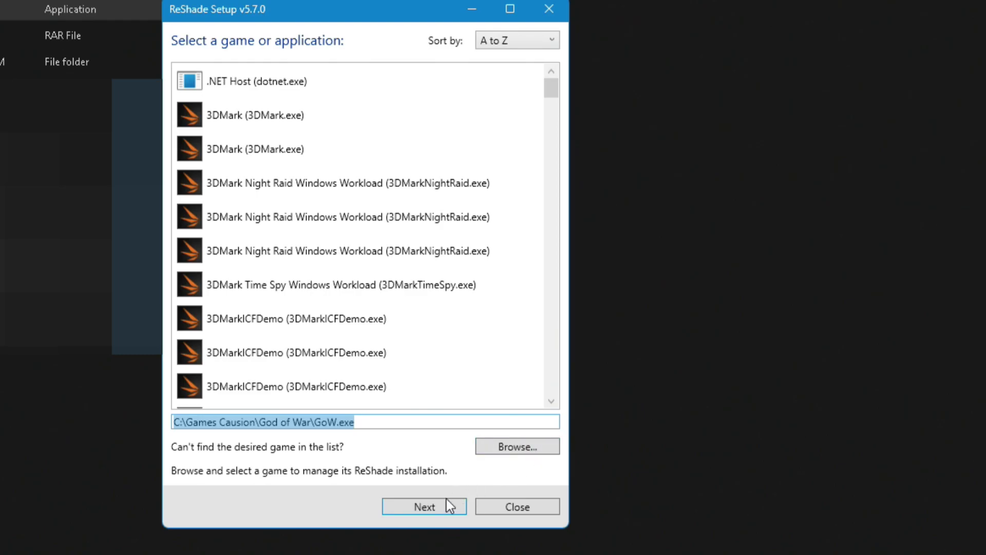
left_click(437, 508)
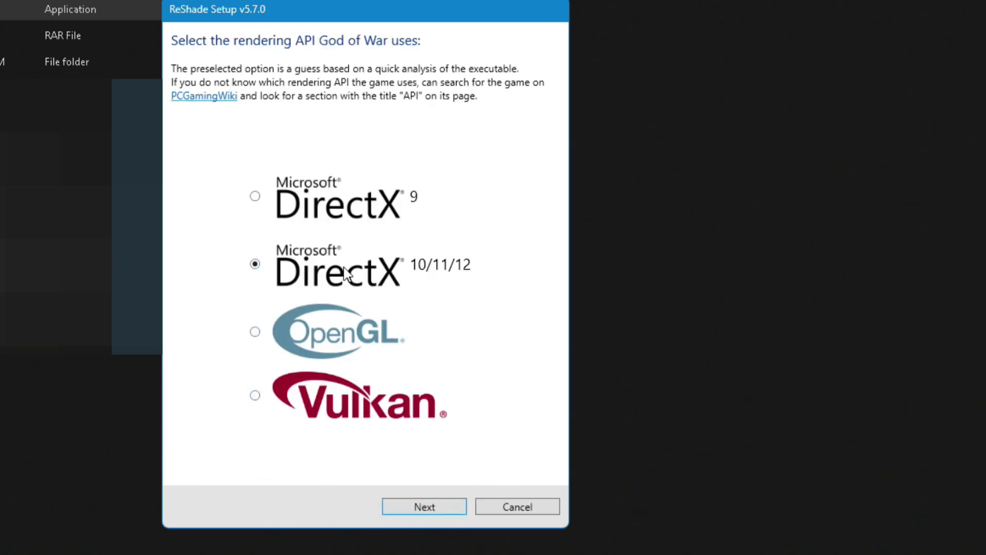
left_click(417, 512)
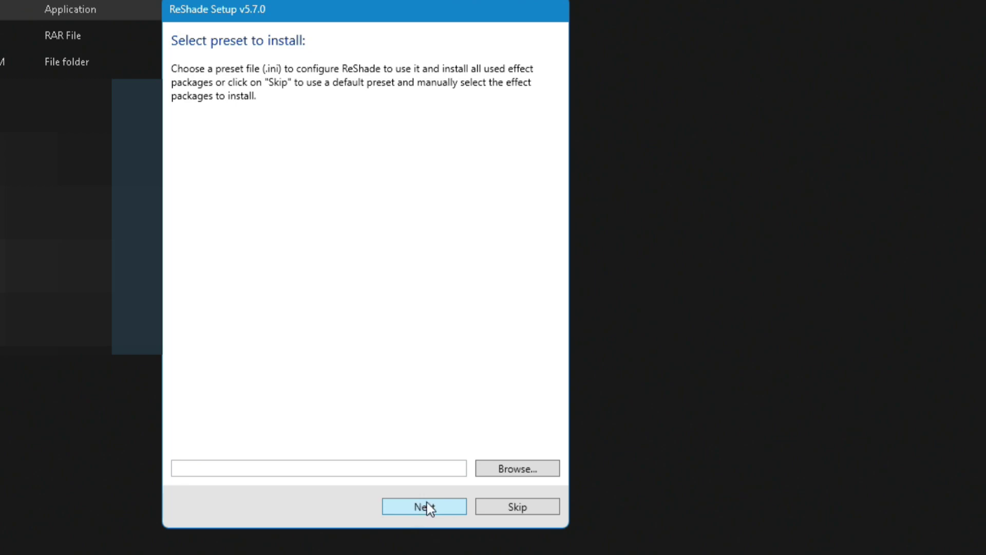
Install the GOD_OF_WAR_REGRADE_PLUS.ini preset with its effect packages and finish ReShade setup
left_click(510, 473)
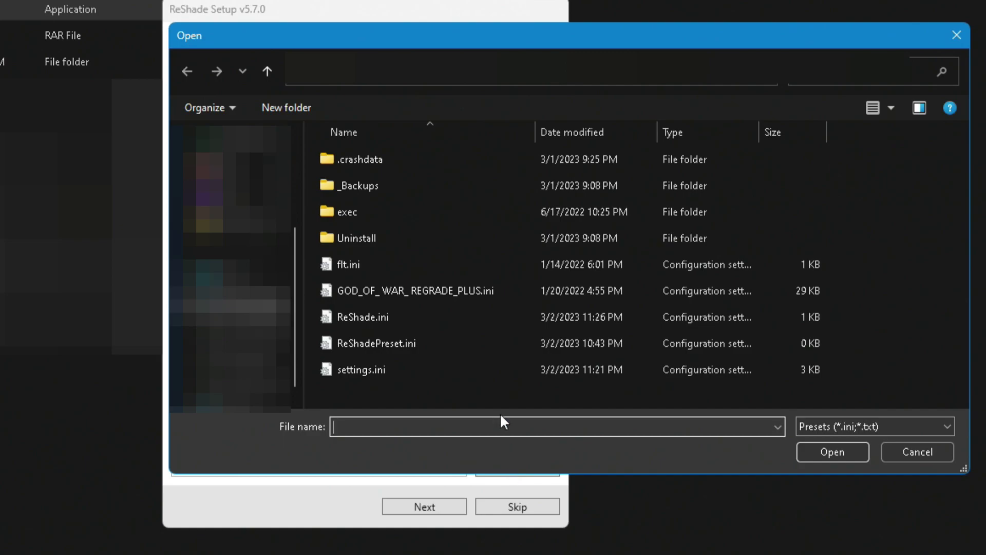
left_click(436, 295)
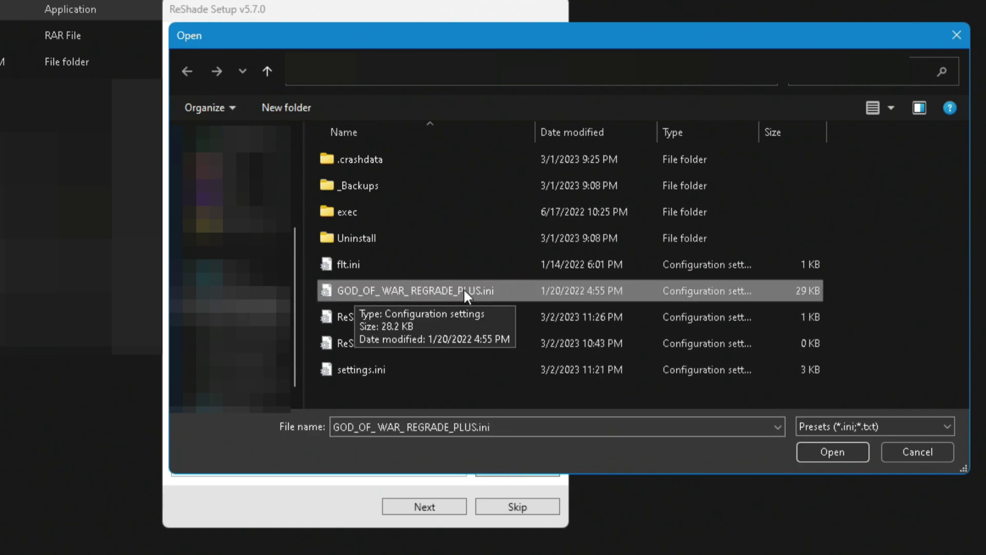
left_click(812, 451)
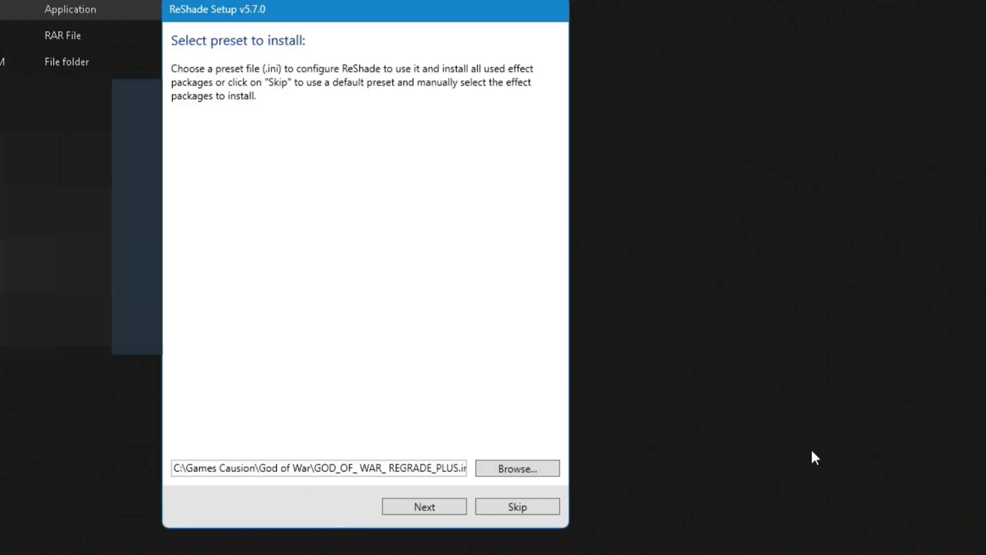
left_click(437, 509)
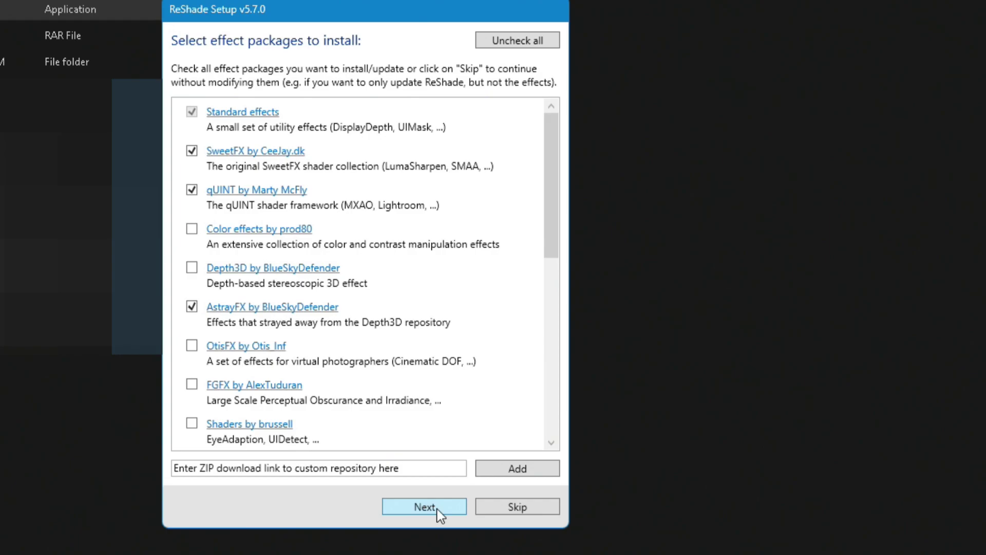
scroll(292, 372, "down", 5)
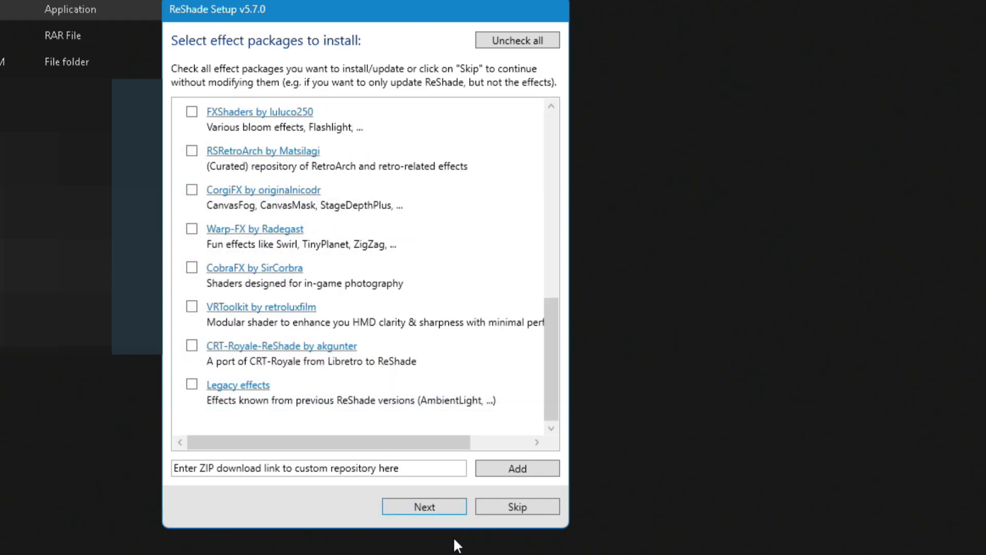
left_click(424, 505)
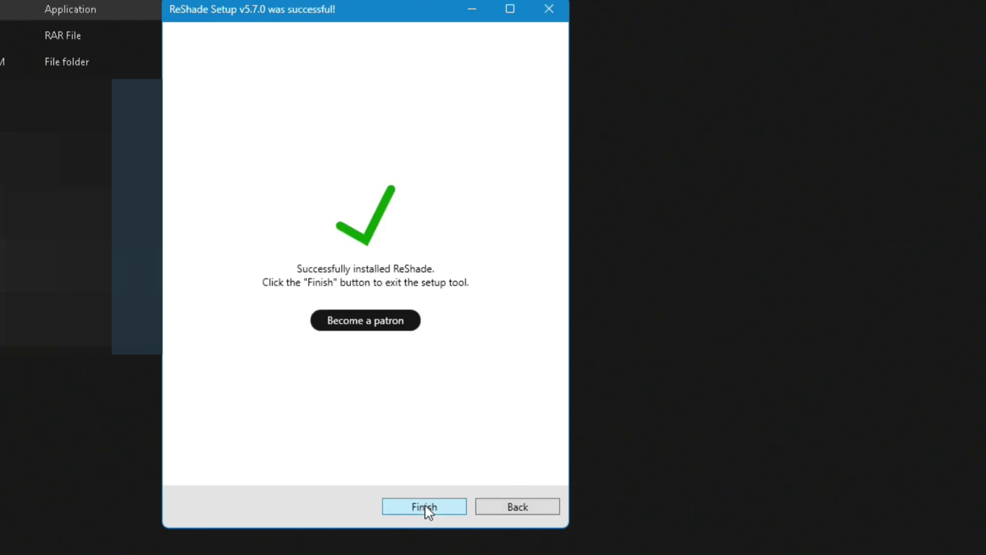
left_click(425, 505)
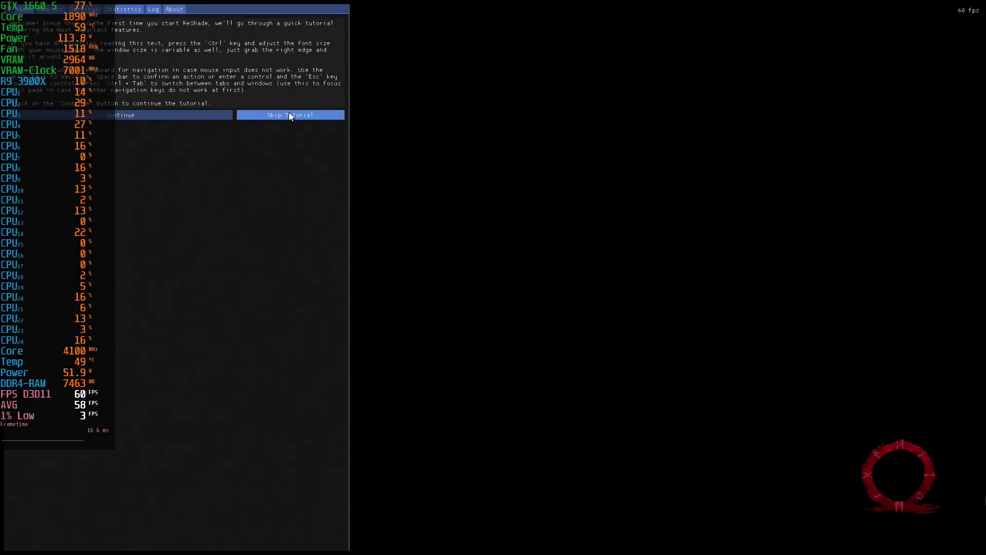
Skip ReShade's tutorial to show the REGRADE_PLUS effect list, including CAS and qUINT_lightroom
left_click(300, 115)
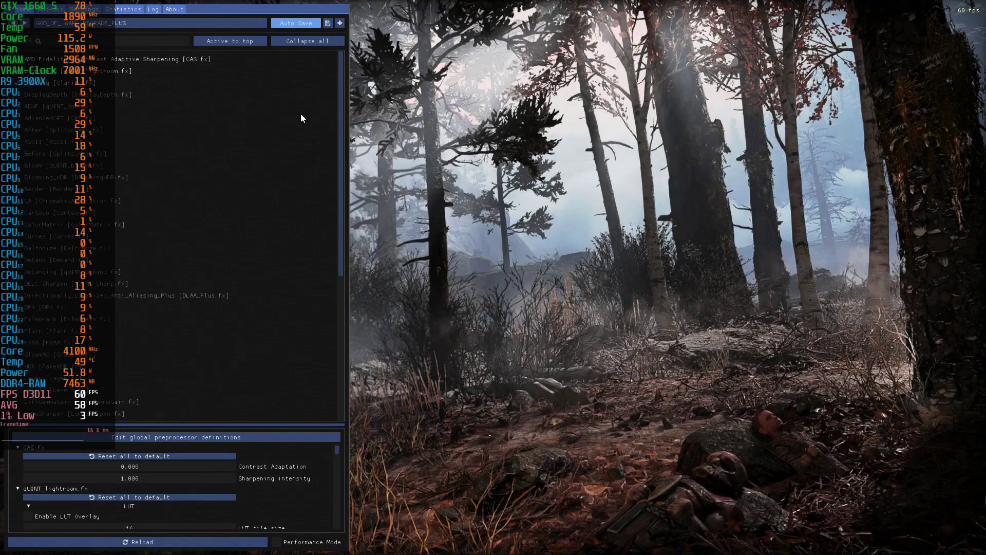